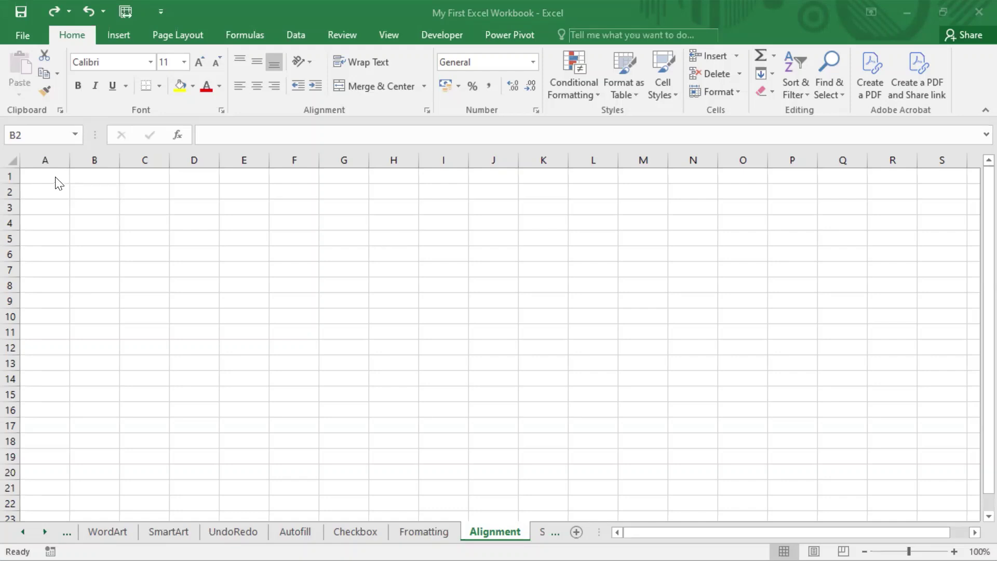
Enter the text EyesCanAnalyze in cell B3 of the Alignment sheet.
left_click(134, 234)
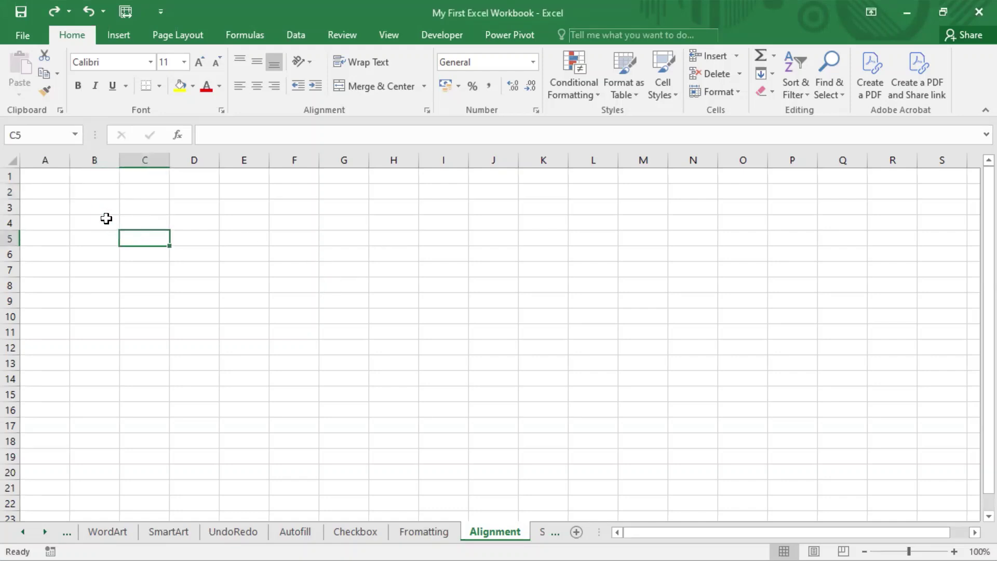
left_click(89, 208)
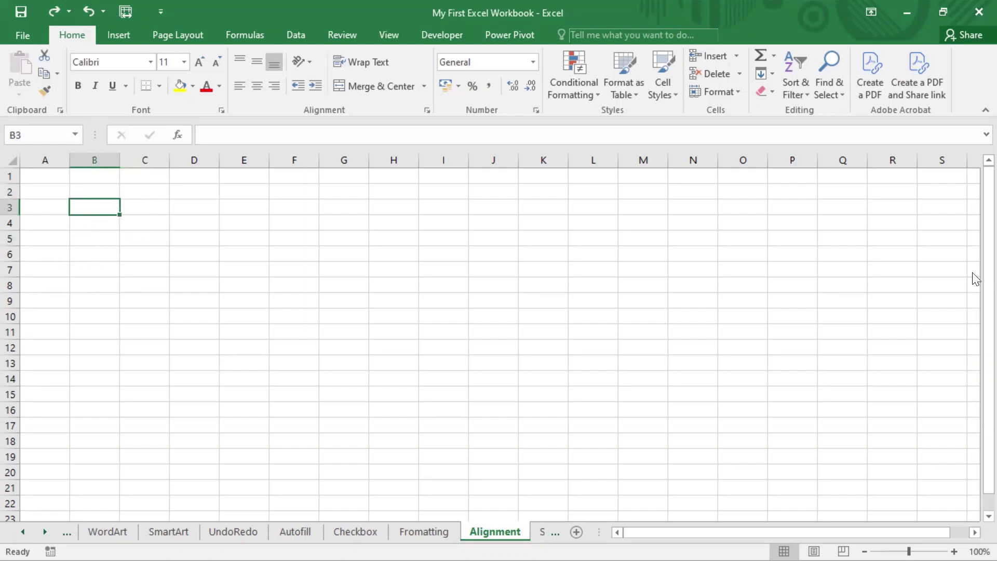
type("Eye")
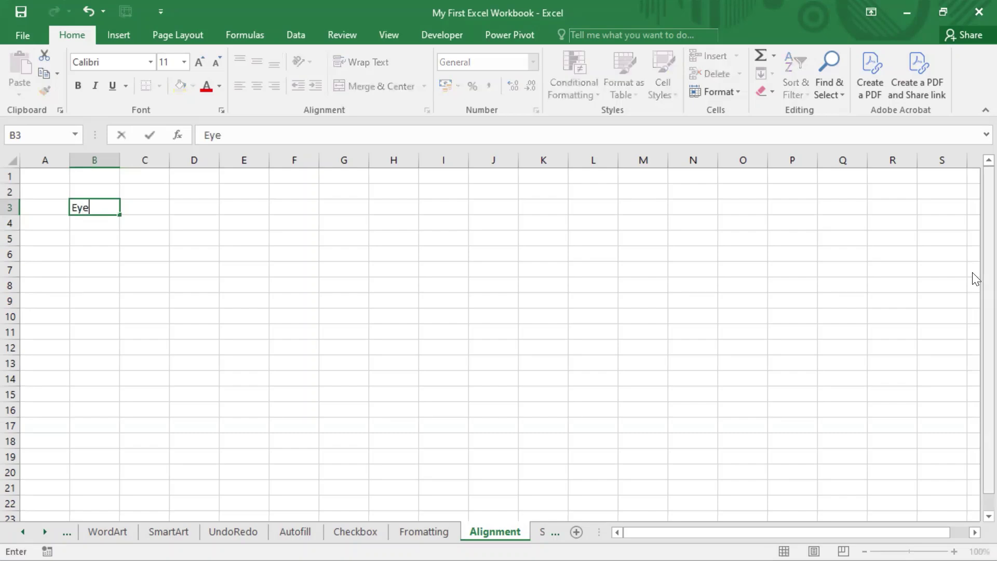
type("sCanAna")
key("BackSpace")
type("Analyzre")
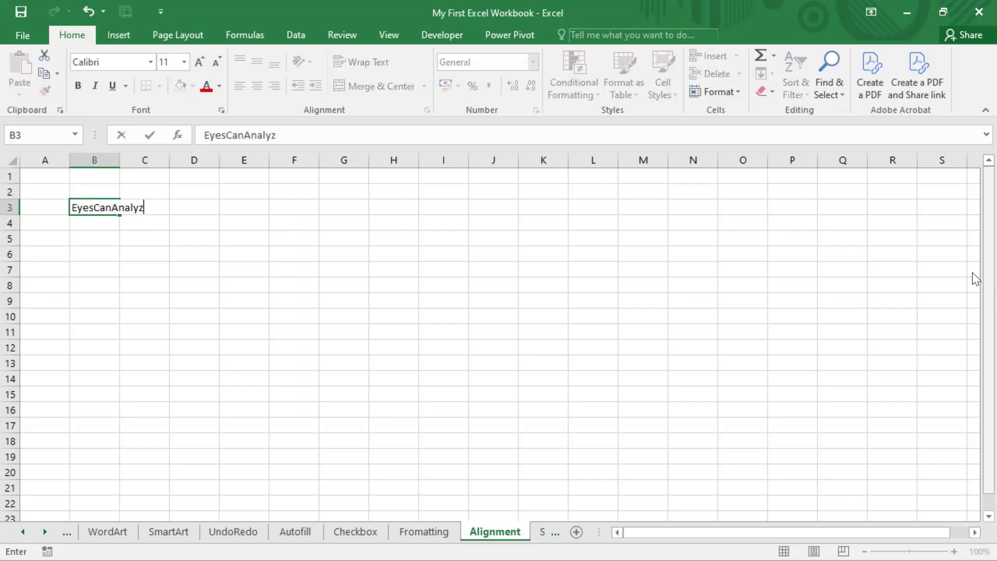
key("BackSpace")
key("BackSpace")
type("e")
key("Return")
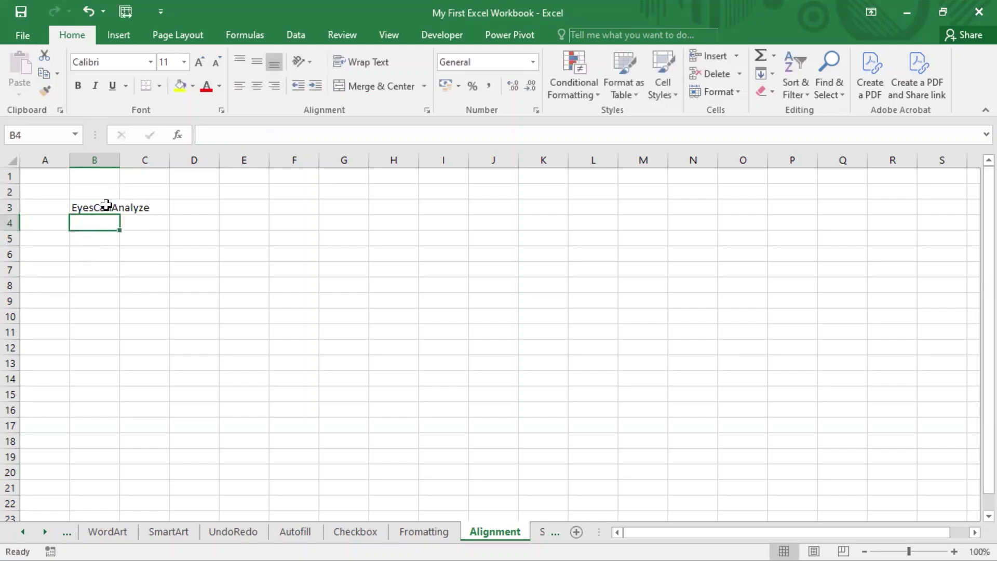
Widen column B to about four times its width and make row 3 about four times as tall.
left_click(104, 204)
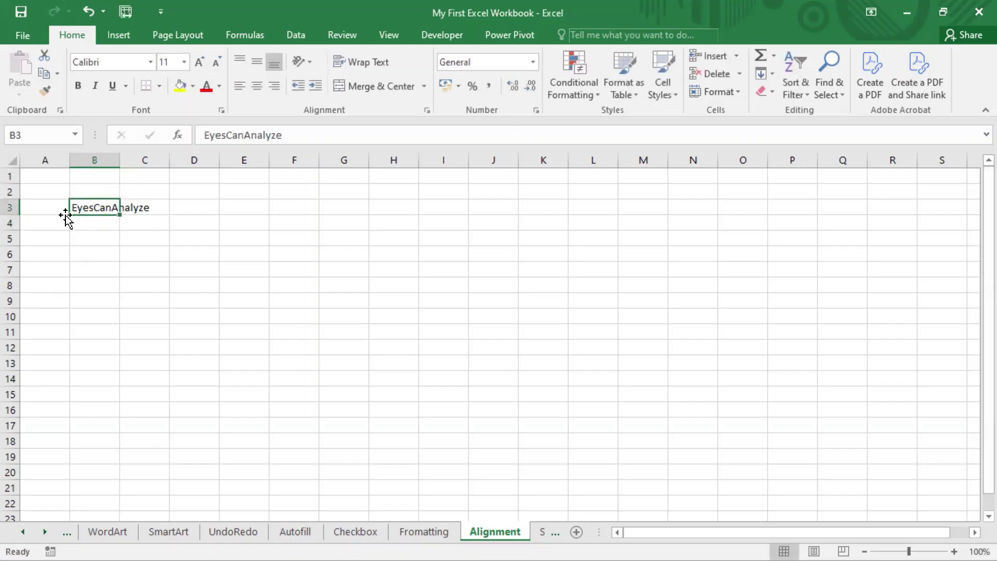
left_click_drag(120, 160, 270, 156)
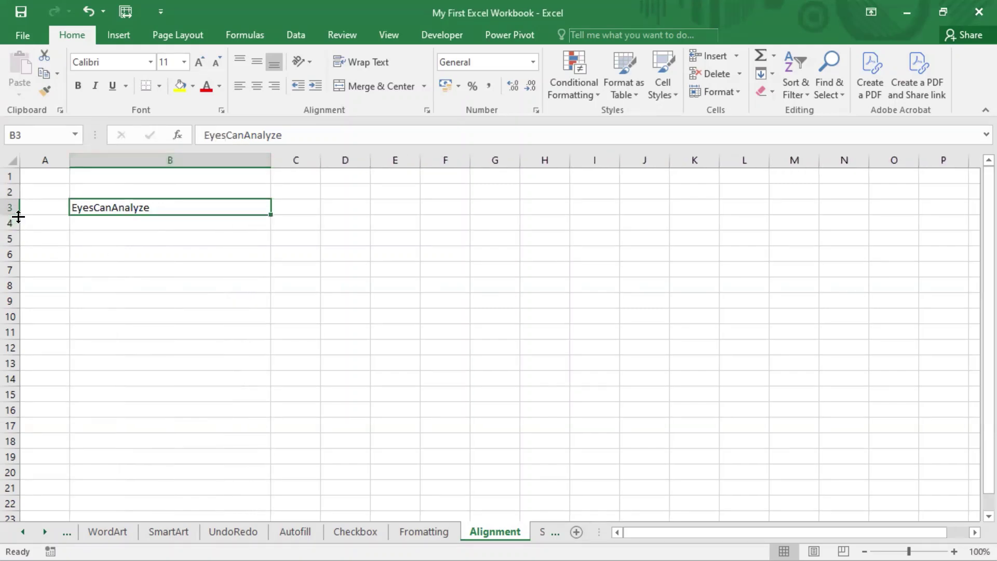
left_click_drag(13, 214, 13, 257)
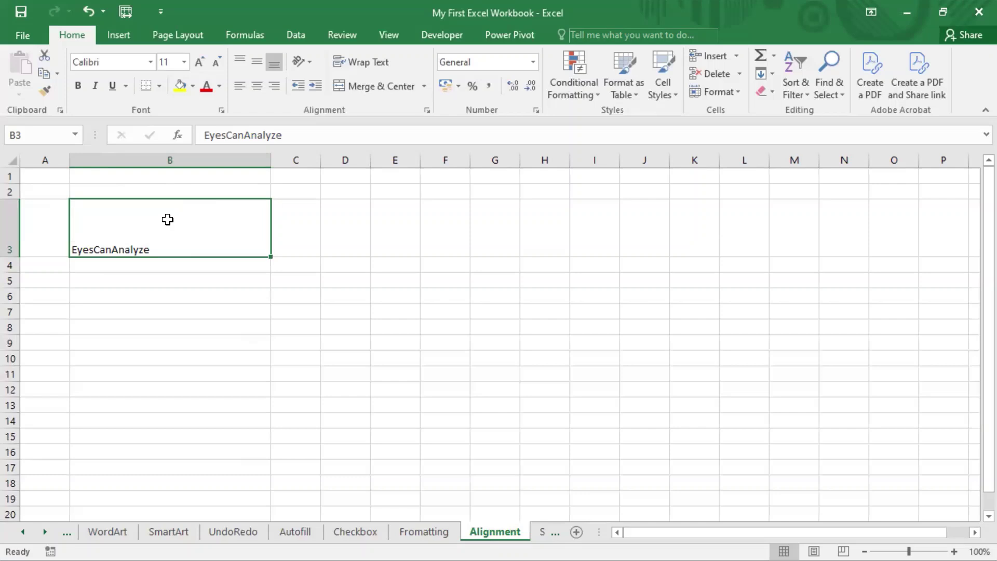
left_click(262, 331)
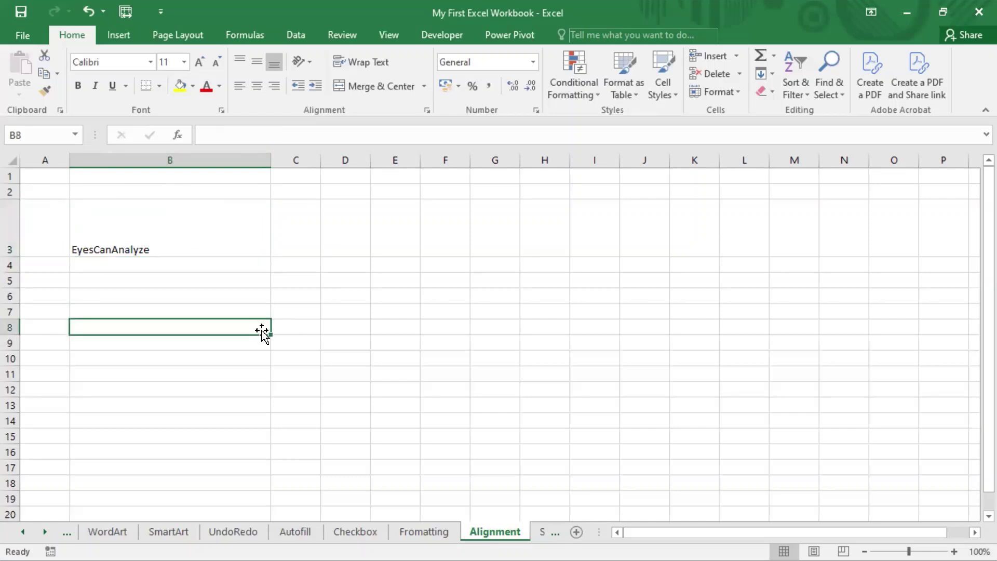
Set the horizontal text alignment of cell B3 to Right (Indent) in the cell formatting options.
left_click(145, 249)
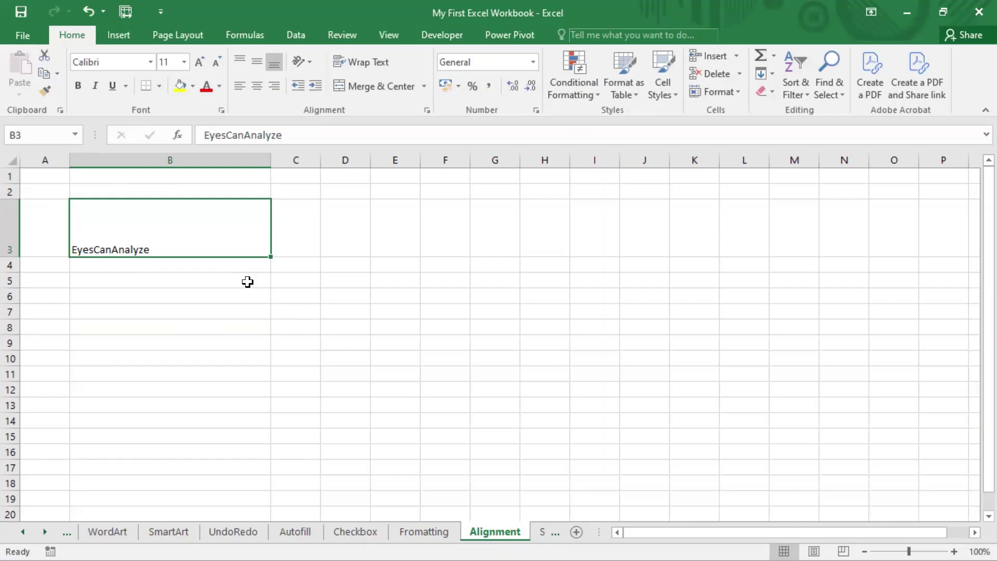
right_click(186, 236)
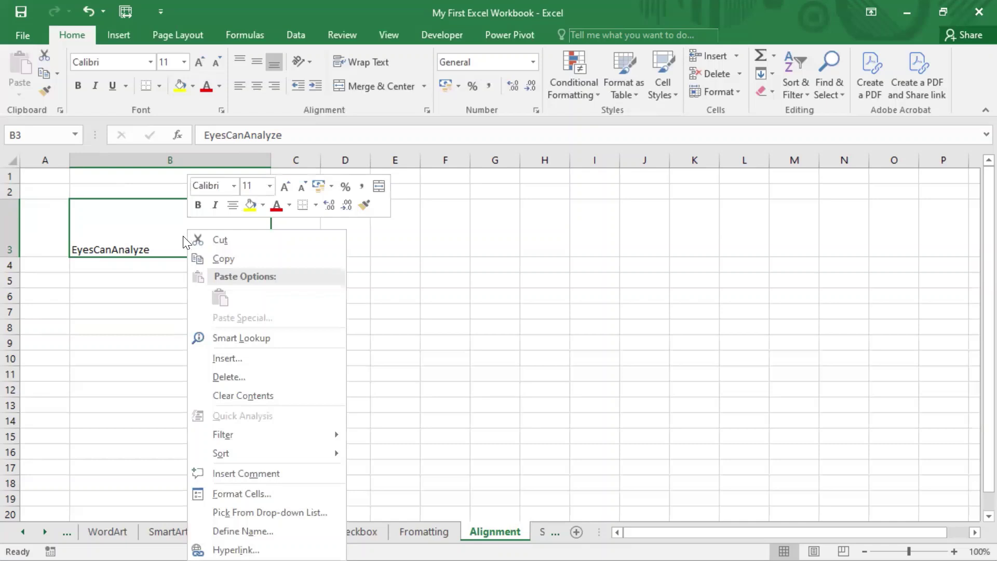
left_click(281, 501)
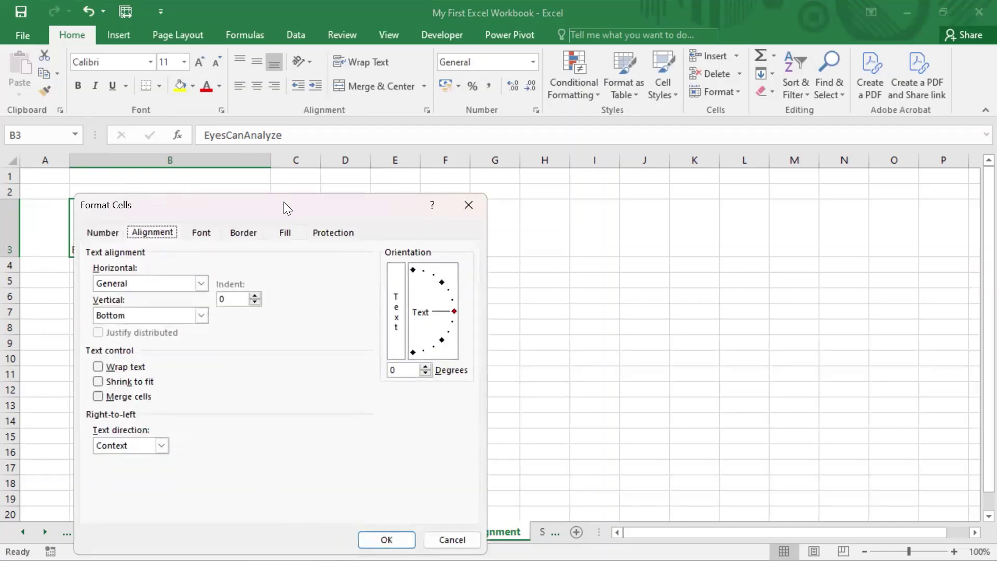
left_click_drag(280, 204, 521, 91)
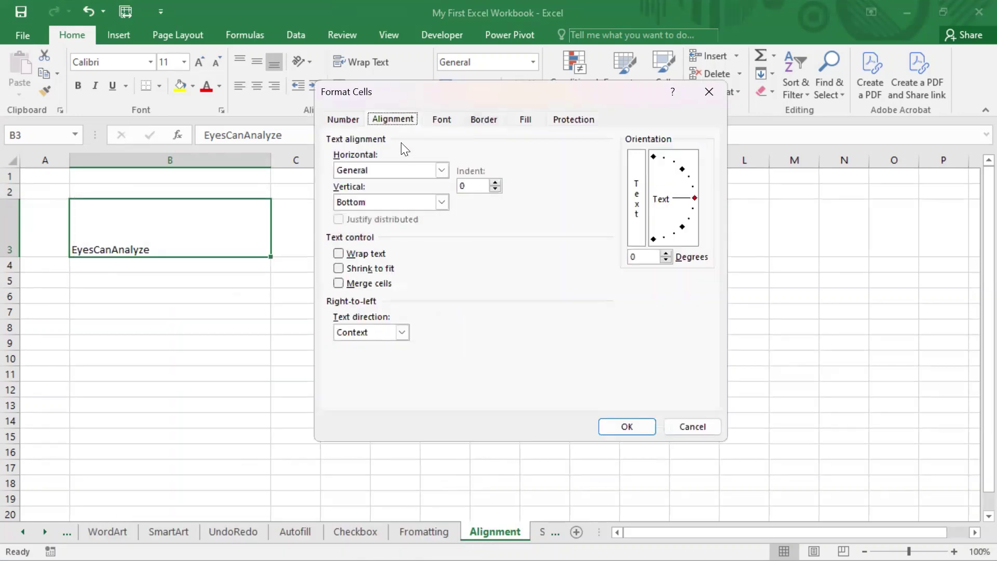
left_click(344, 119)
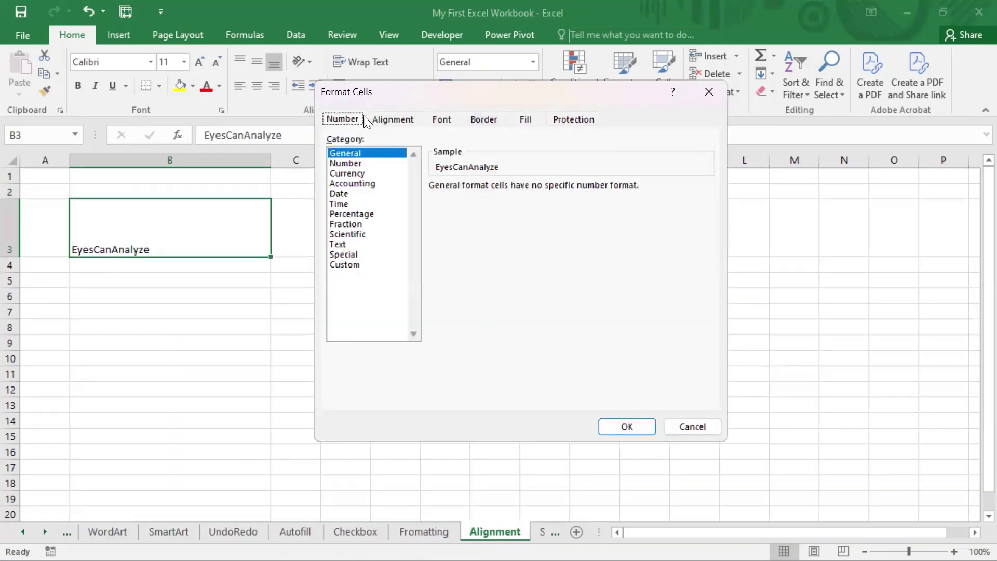
left_click(393, 121)
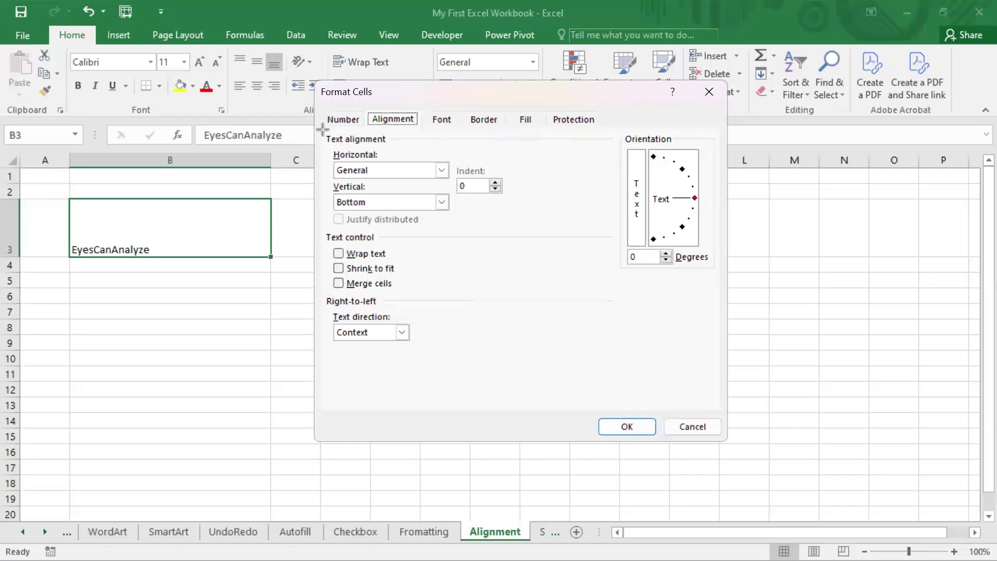
left_click_drag(322, 129, 453, 226)
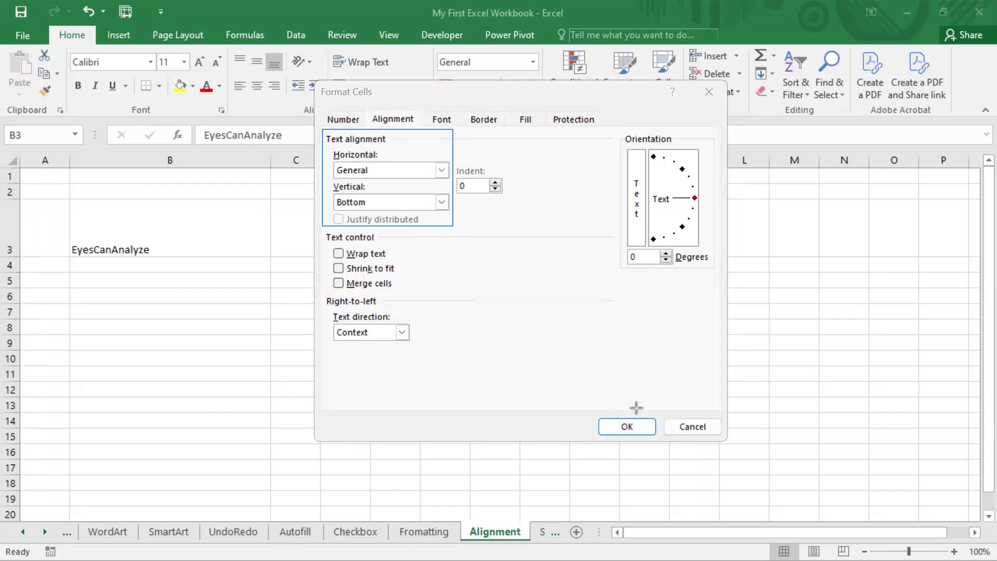
left_click(408, 171)
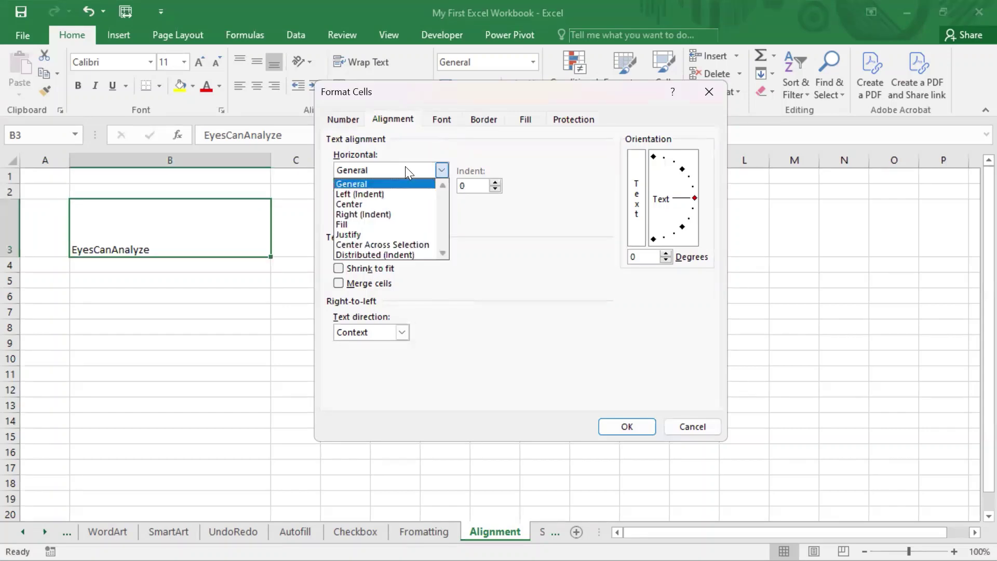
left_click(387, 214)
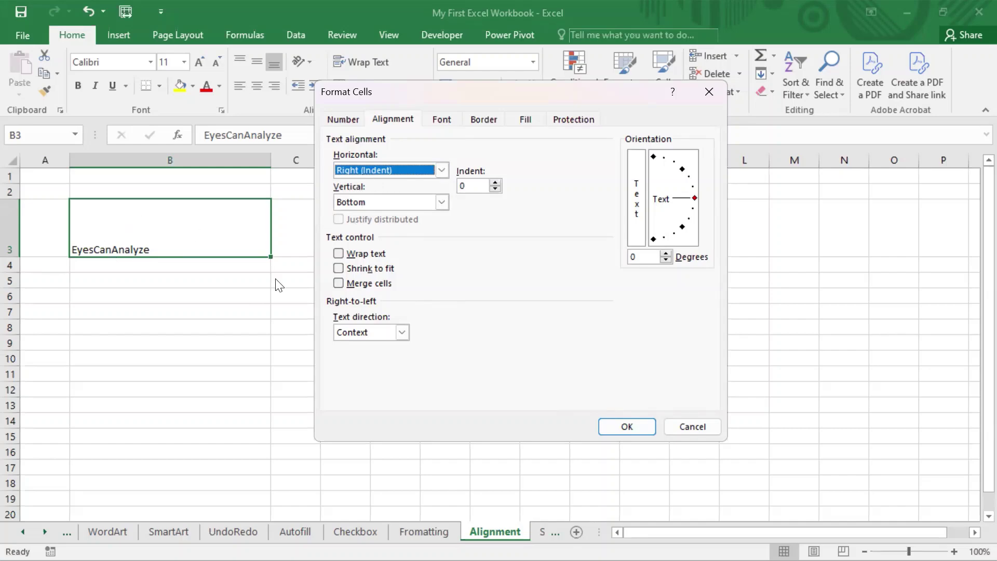
left_click(629, 424)
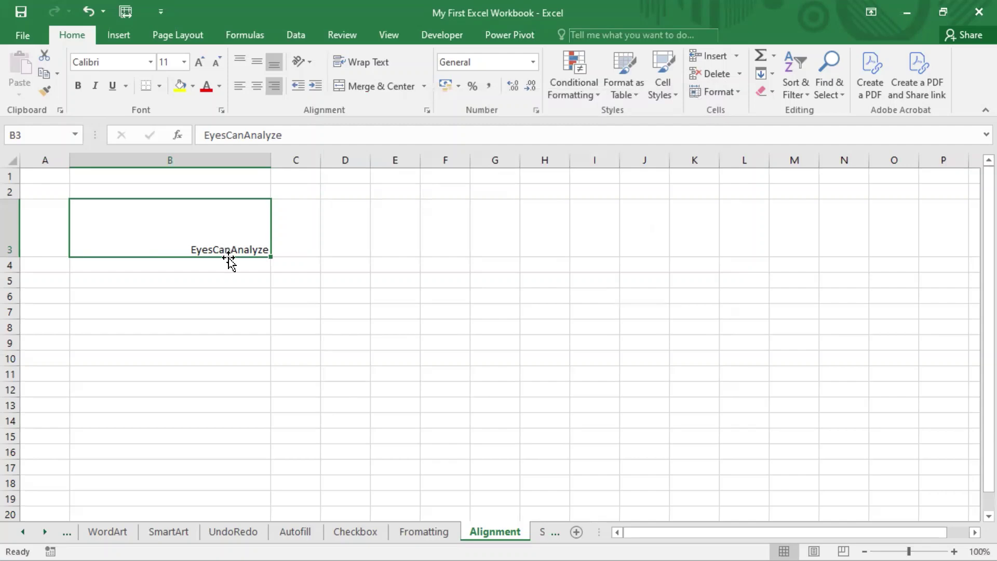
Format cell B3 with horizontal alignment Center and vertical alignment Top.
right_click(220, 231)
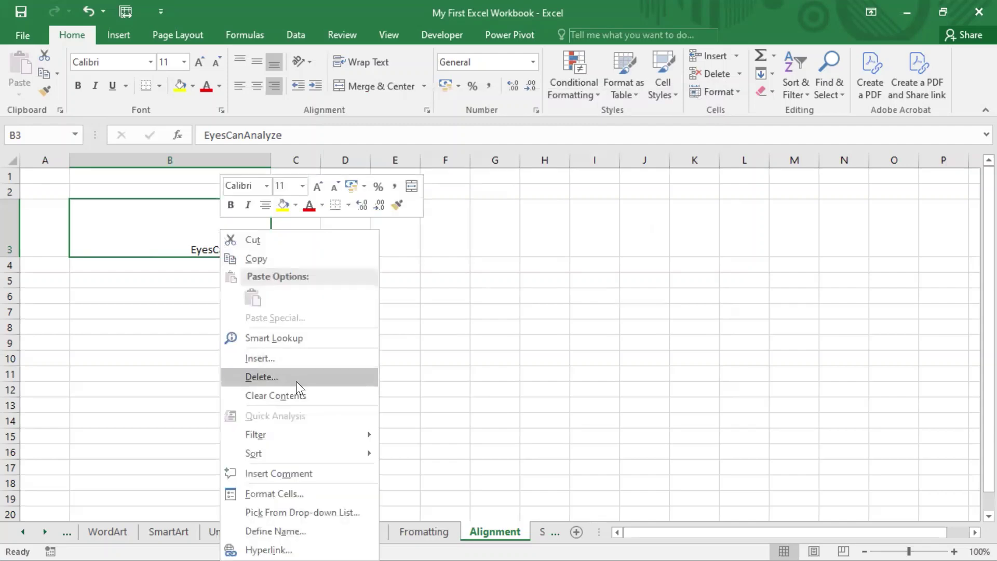
left_click(296, 494)
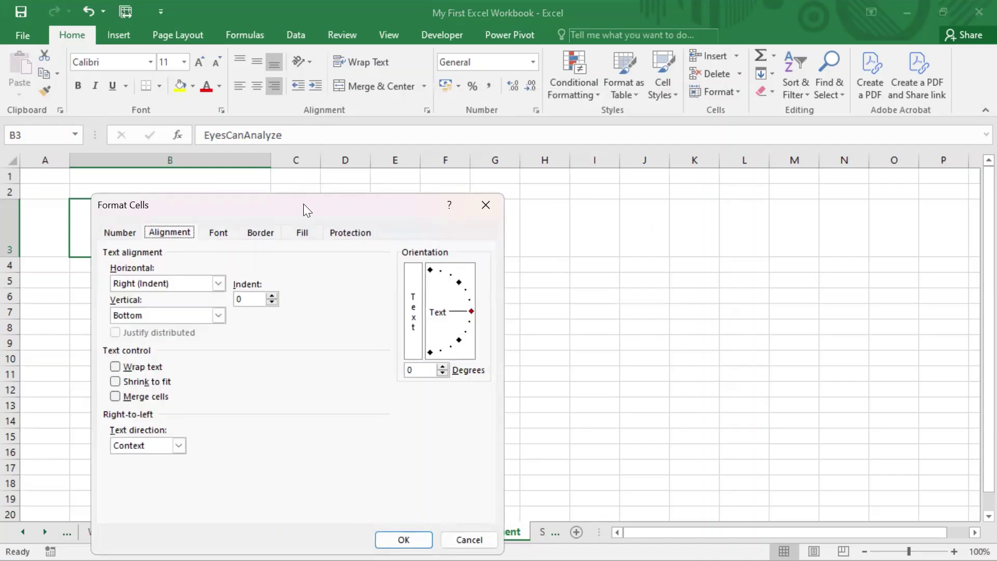
left_click_drag(304, 204, 510, 82)
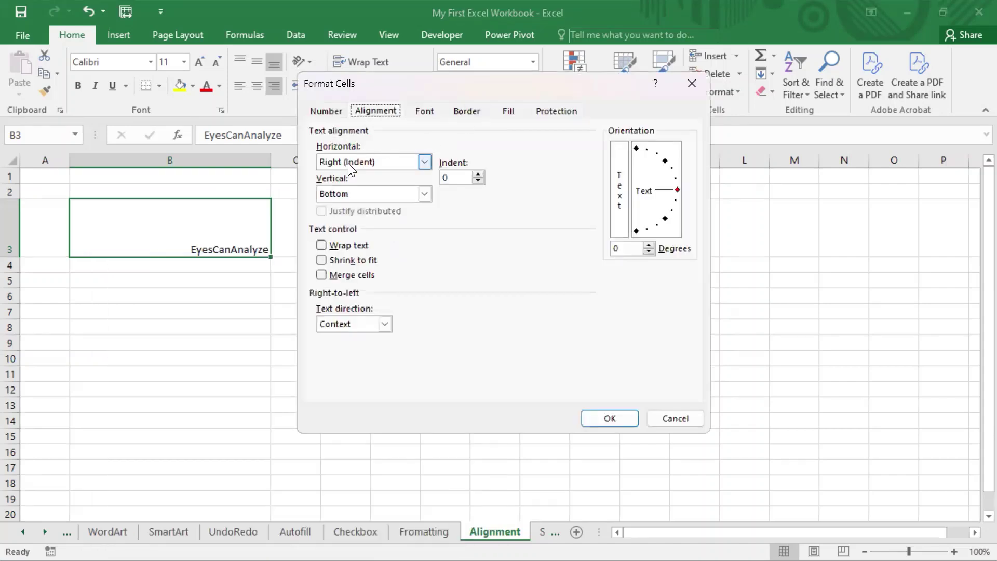
left_click(364, 165)
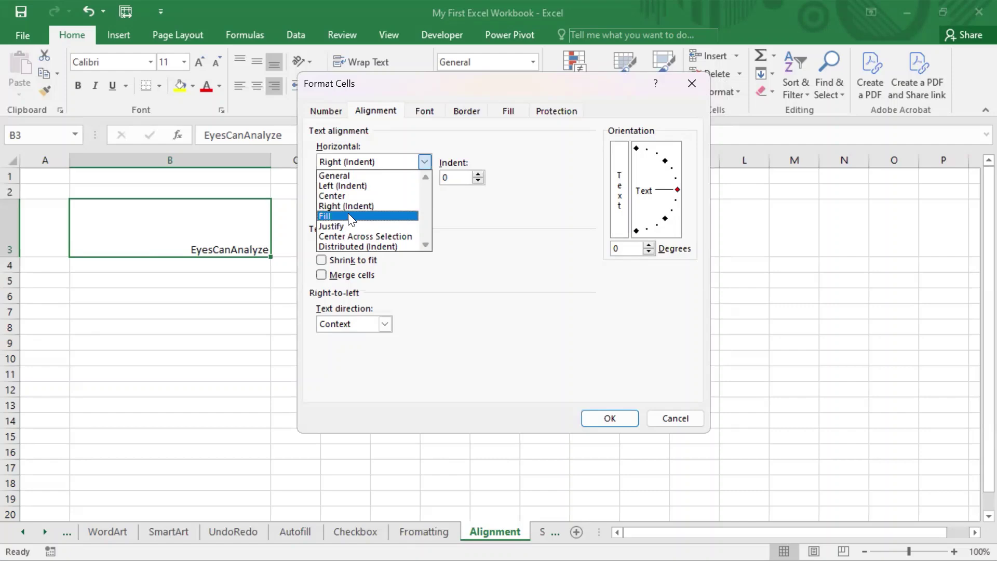
left_click(345, 197)
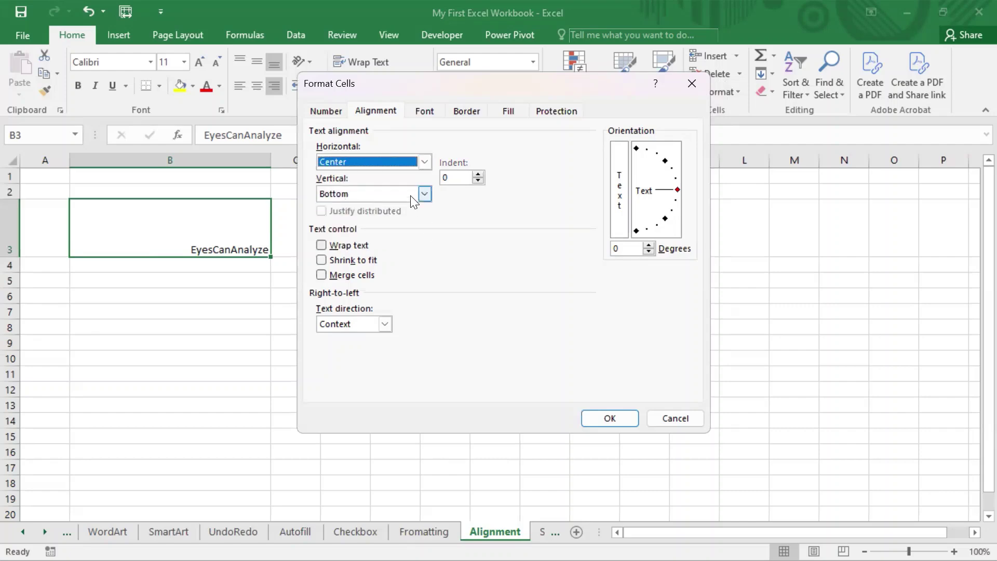
left_click(423, 194)
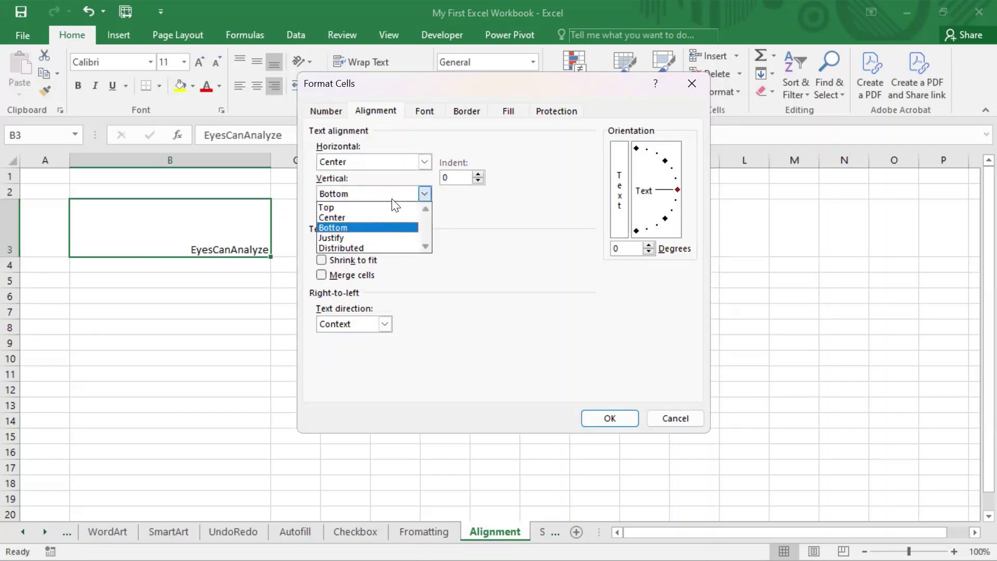
left_click(356, 210)
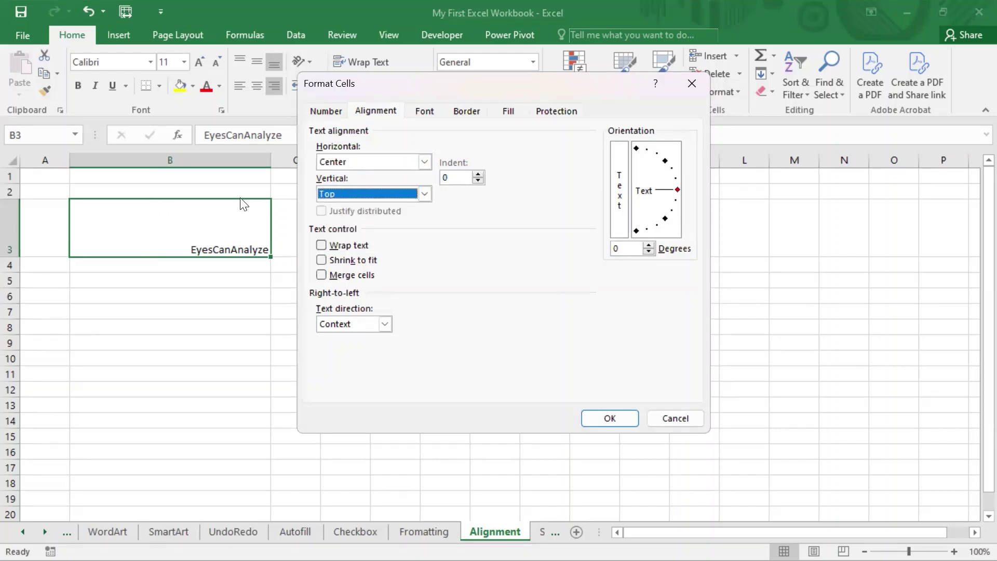
left_click(608, 418)
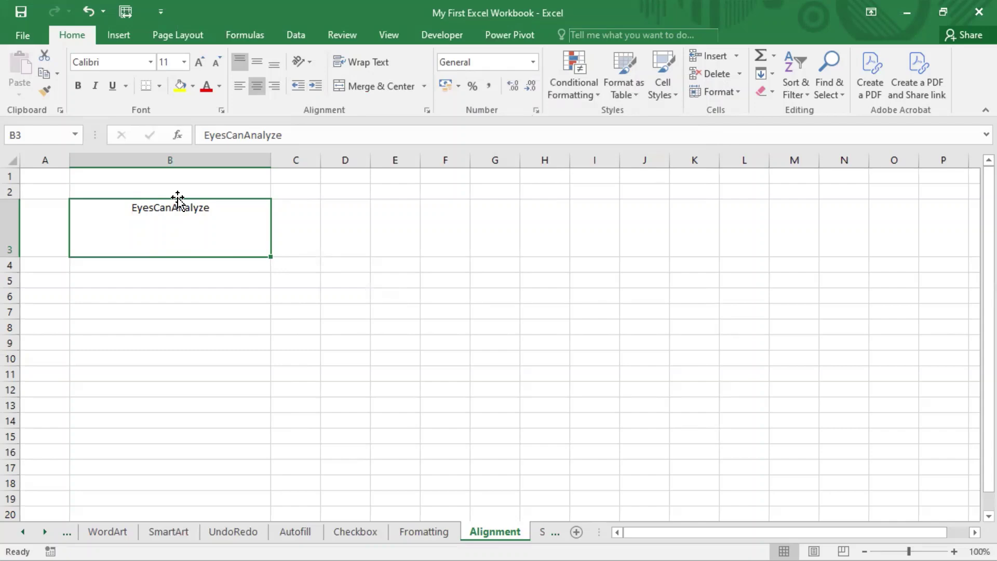
Label two sides of cell B3 by entering Top in B2 and Left in A3.
left_click(176, 189)
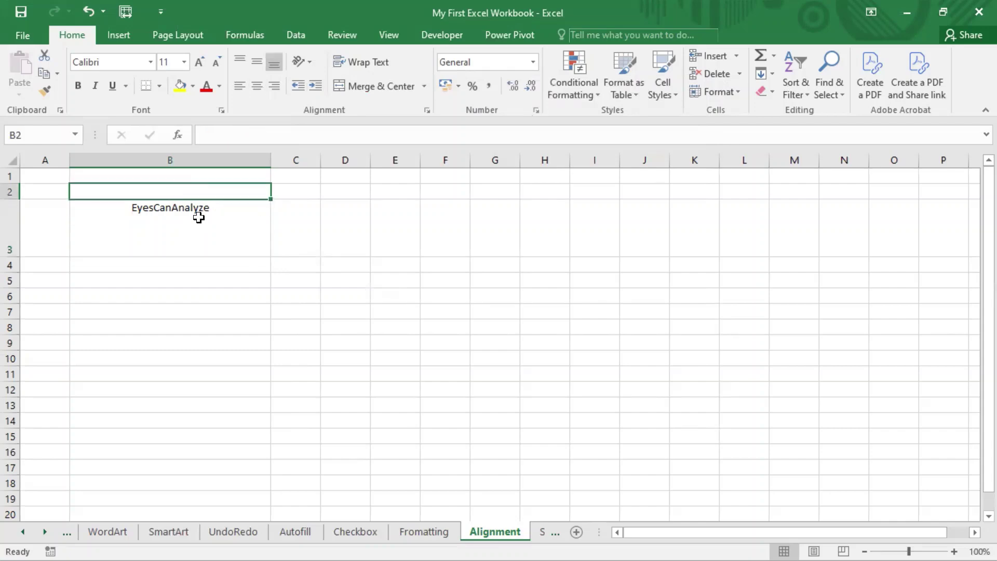
type("Top")
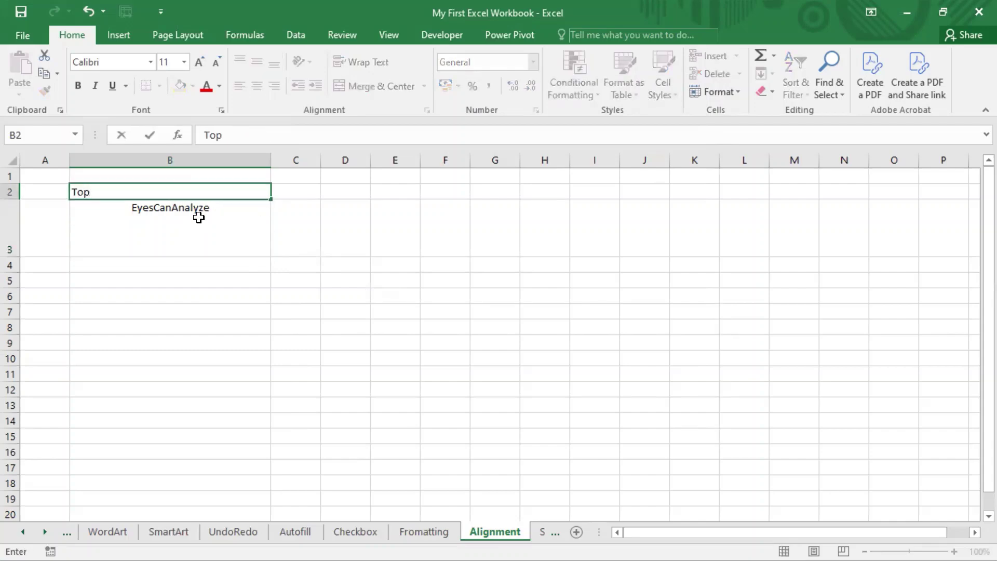
key("Return")
key("Left")
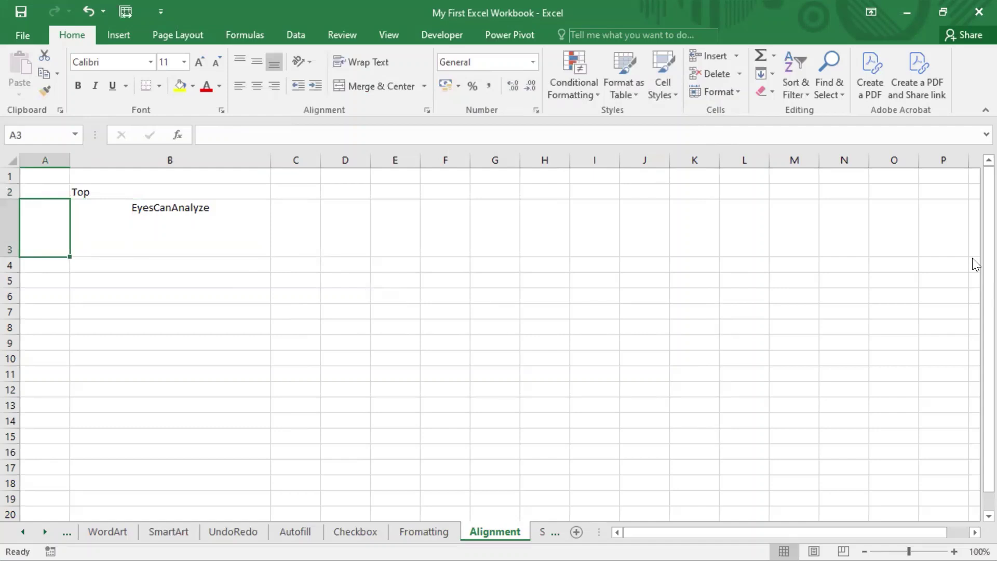
type("Left")
key("Tab")
Label the other two sides of B3 by entering Right in C3 and Bottom in B4, ending with B3 selected.
key("Tab")
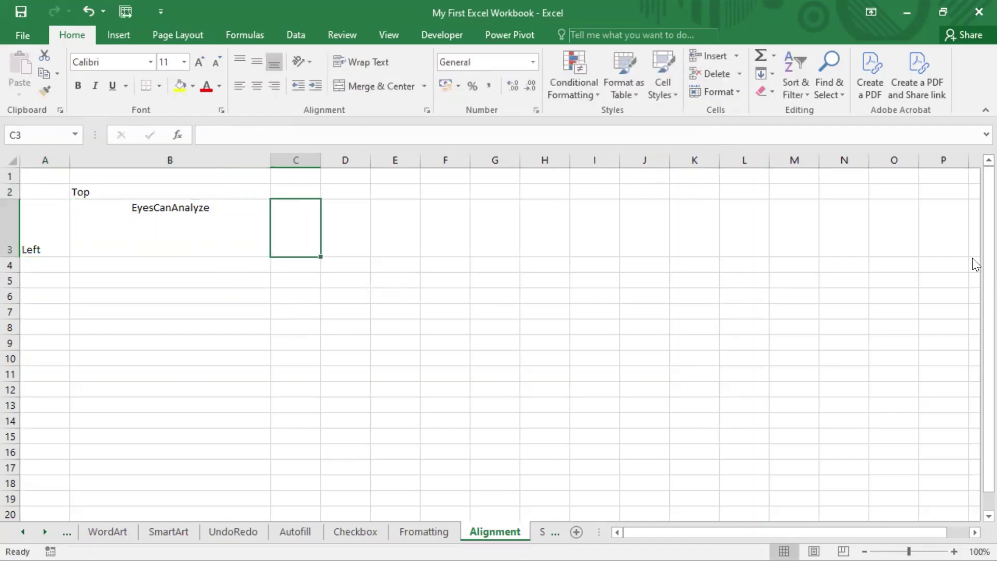
type("Rigth")
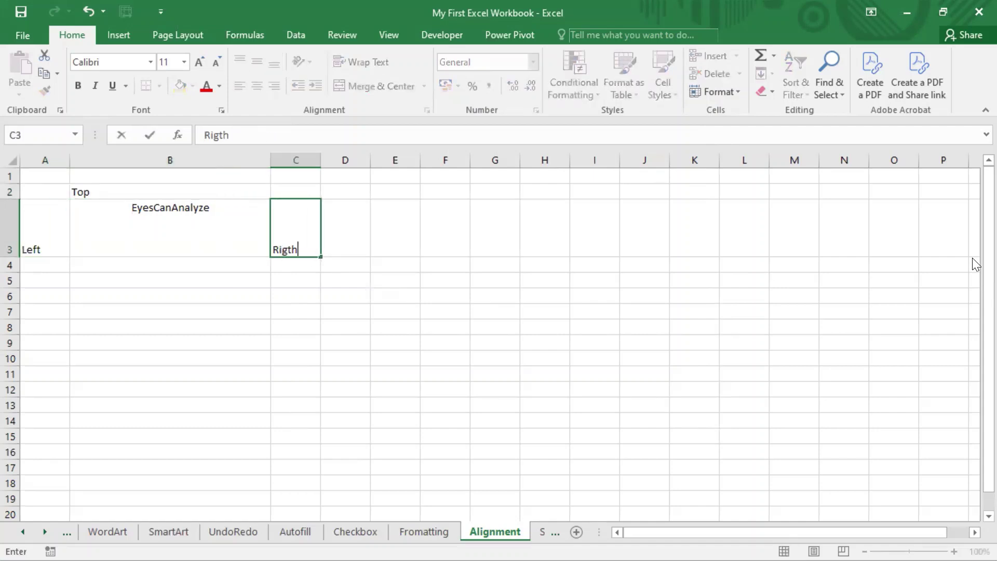
key("BackSpace")
key("BackSpace")
type("ht")
key("Return")
key("Left")
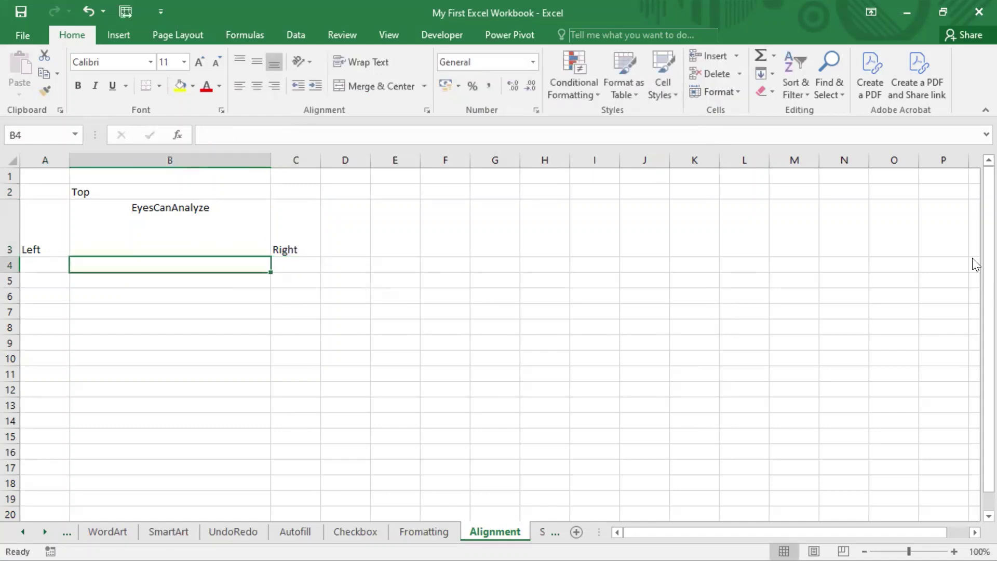
type("Bottom")
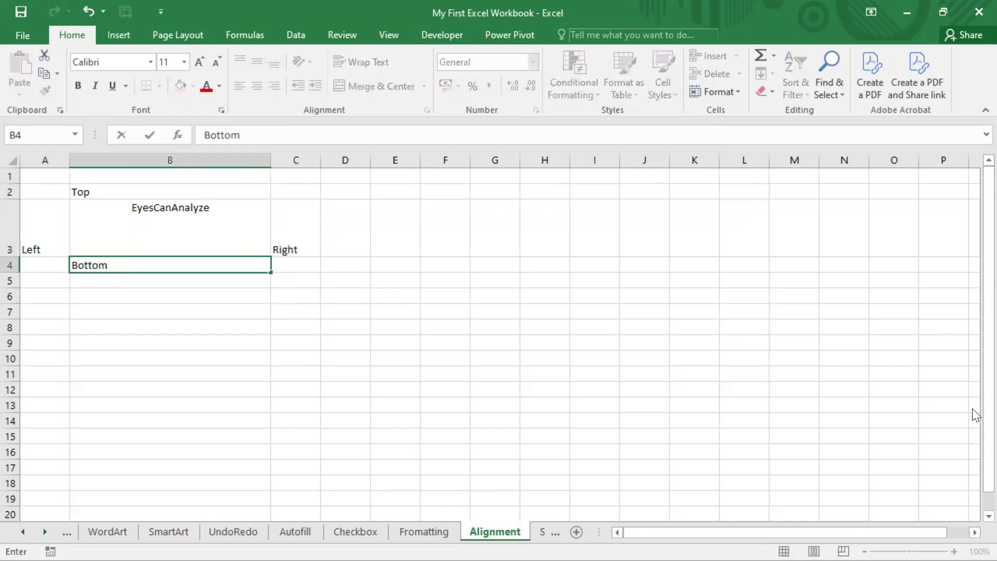
key("Return")
key("Up")
key("Up")
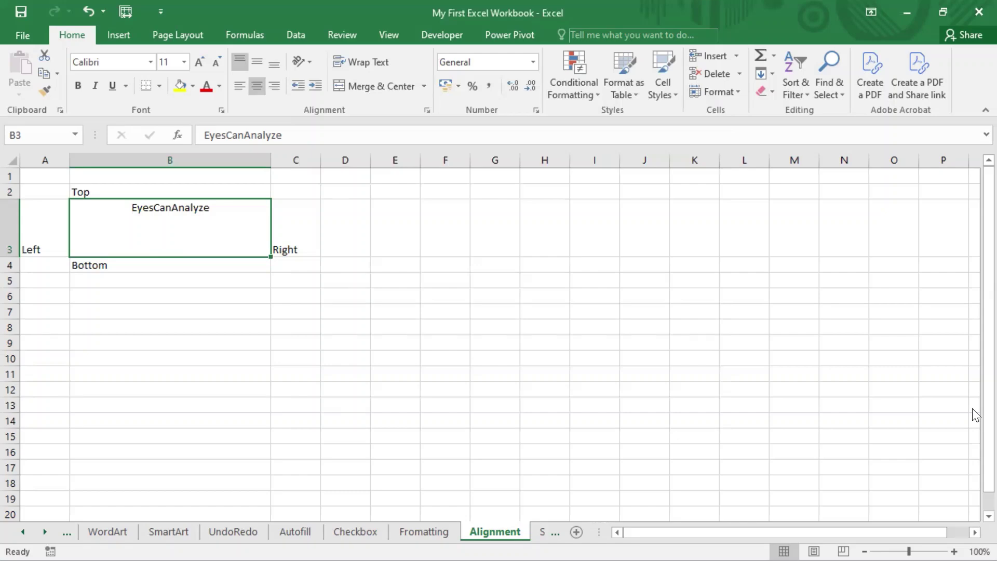
Set the vertical text alignment of cell B3 to Distributed in the cell formatting options.
right_click(228, 229)
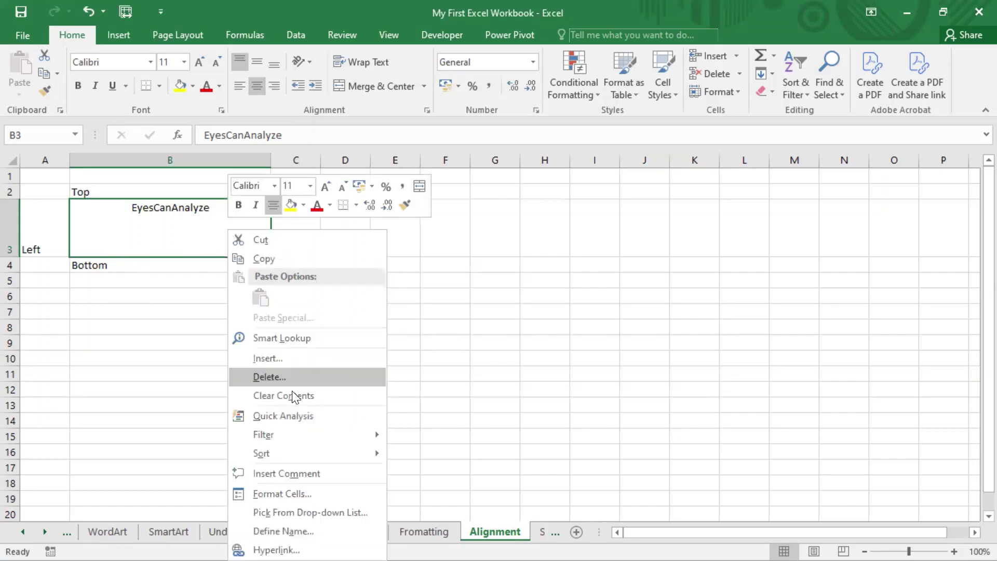
left_click(290, 492)
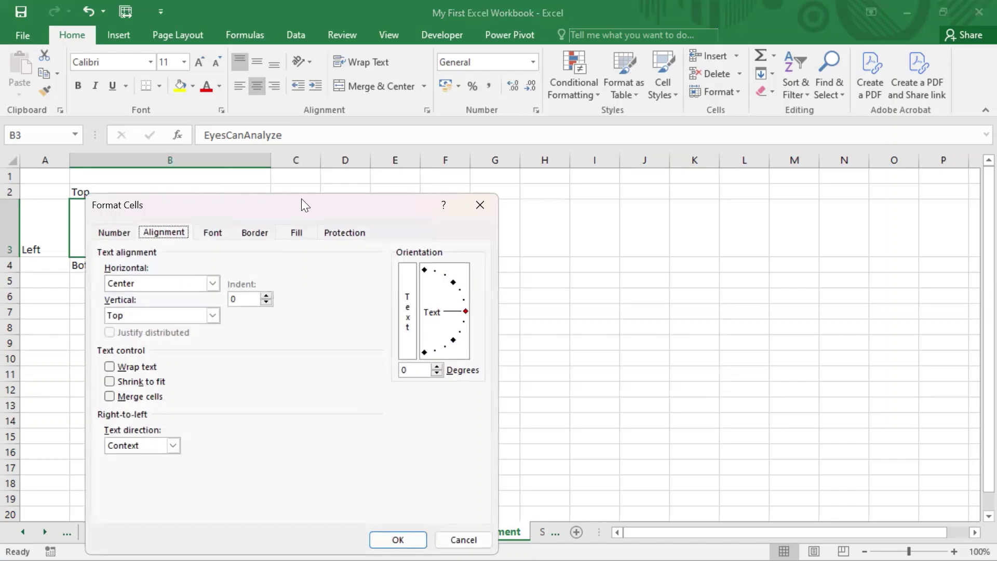
left_click_drag(301, 198, 544, 137)
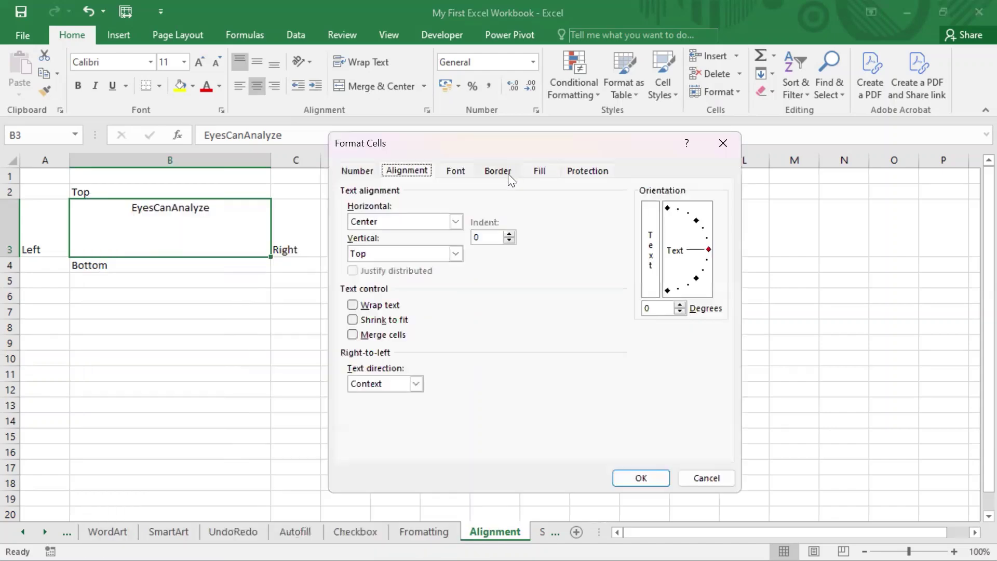
left_click(454, 221)
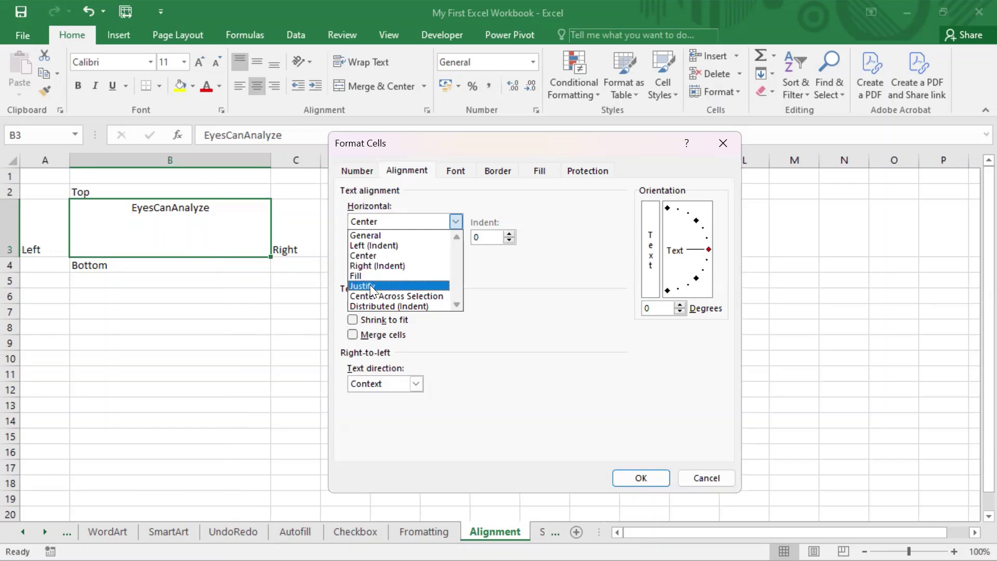
key("Escape")
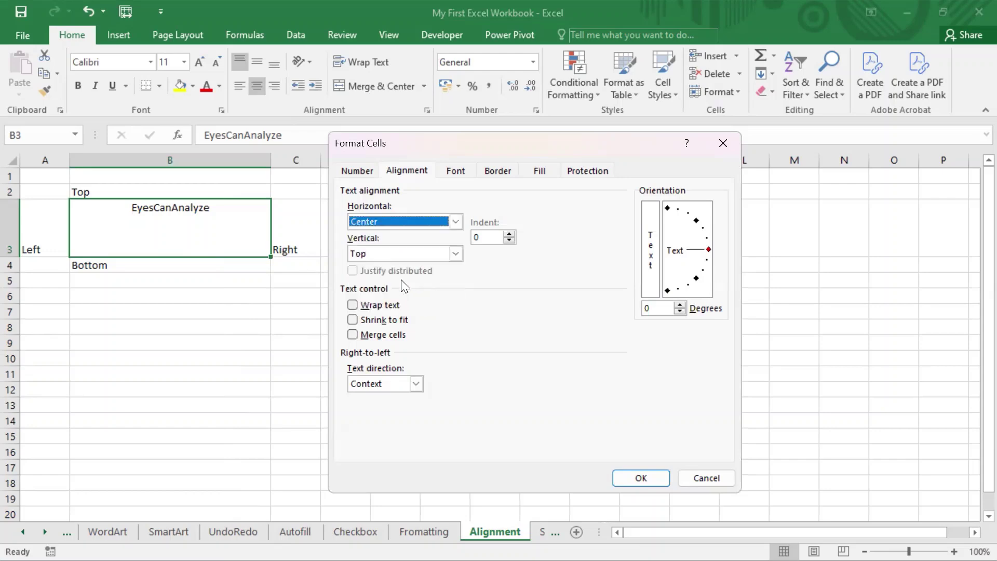
left_click(455, 254)
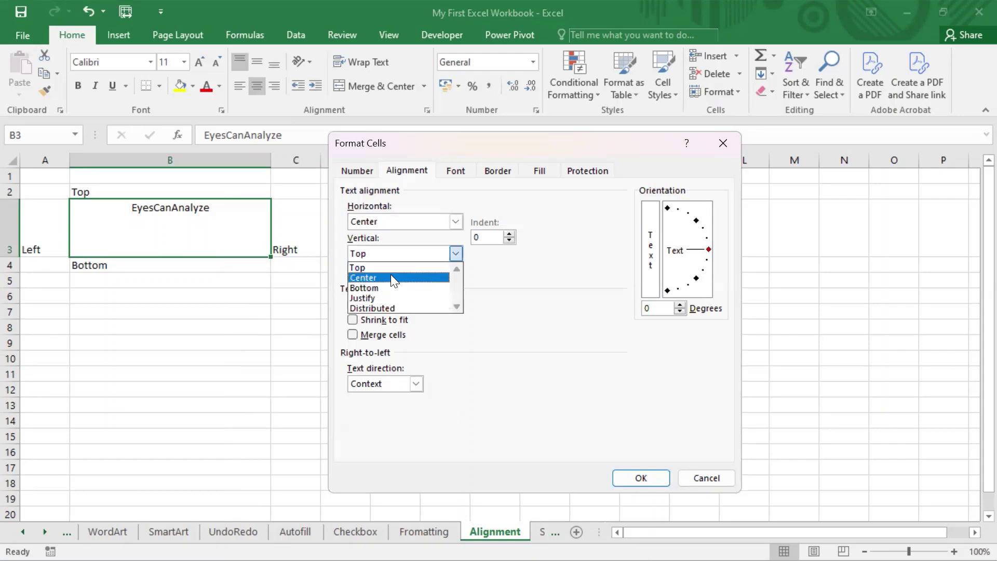
left_click(397, 307)
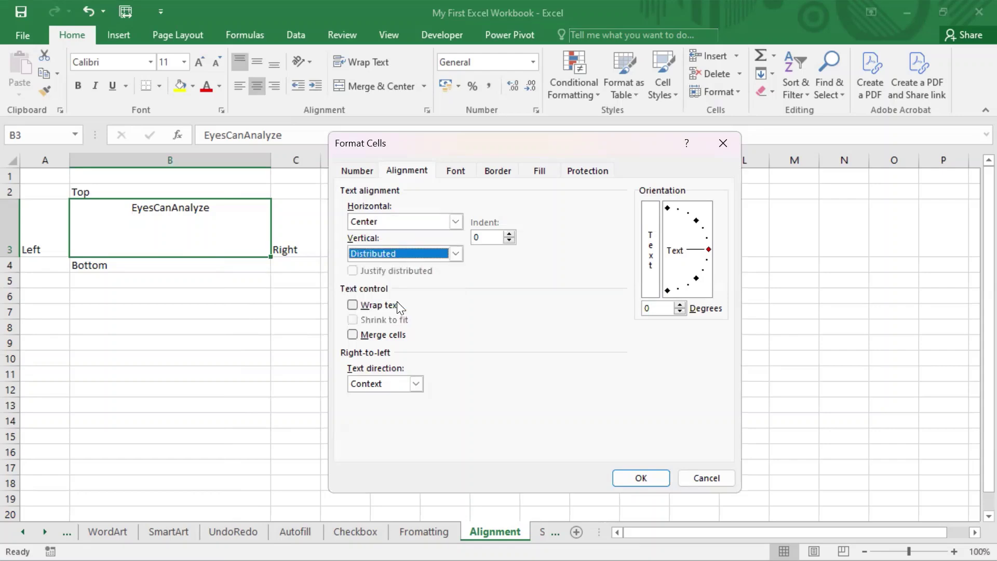
left_click(656, 478)
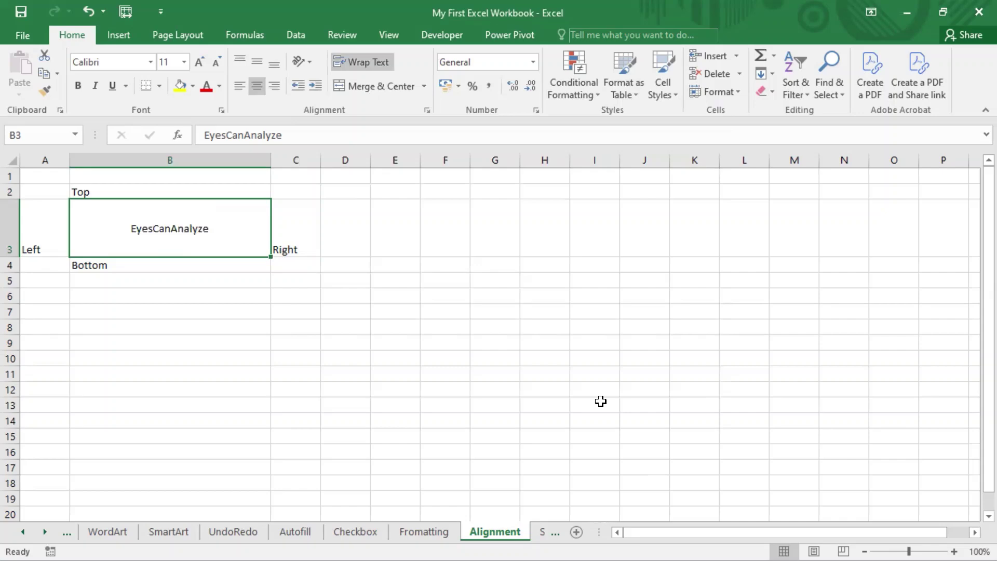
Narrow column B until the text in B3 breaks onto two lines, and widen the column again.
left_click_drag(249, 165, 133, 168)
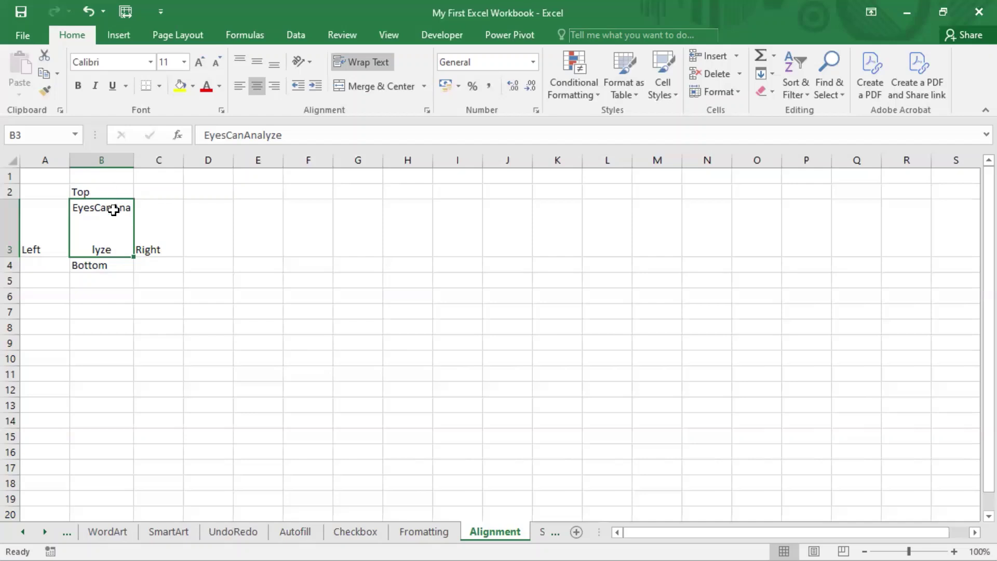
left_click_drag(134, 158, 278, 151)
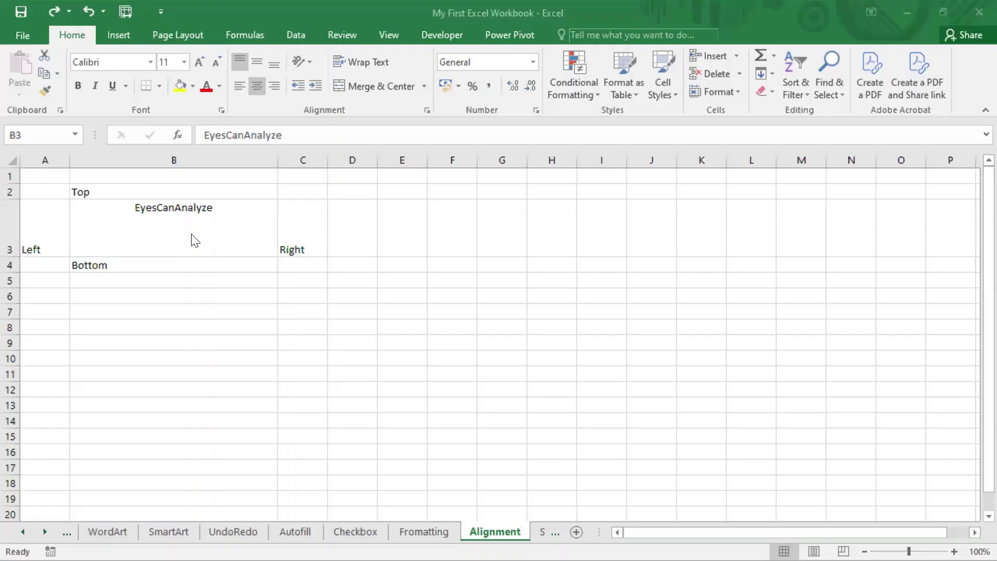
Review the horizontal and vertical text alignment choices in the formatting options of cell B3, and leave without applying anything.
left_click(190, 232)
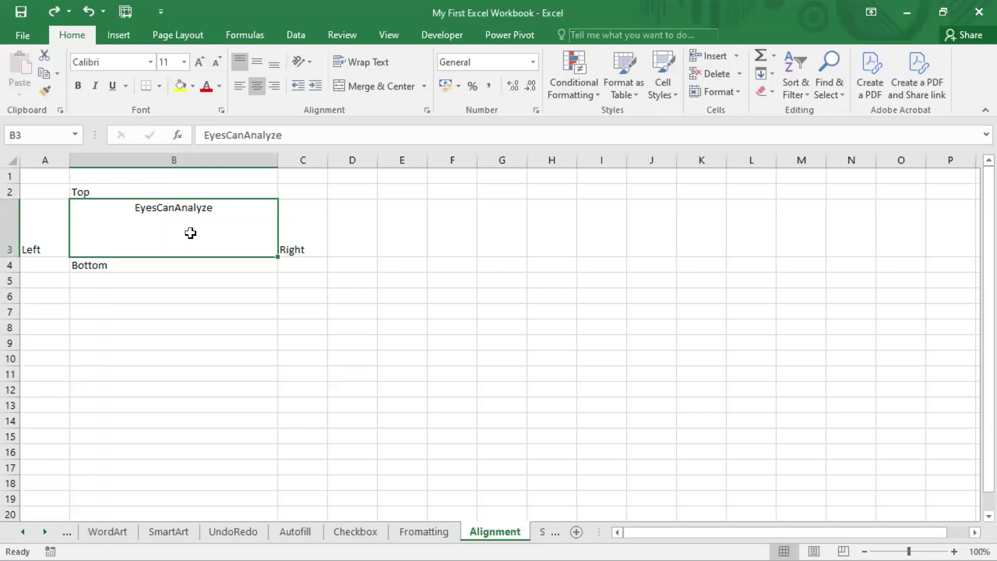
right_click(190, 233)
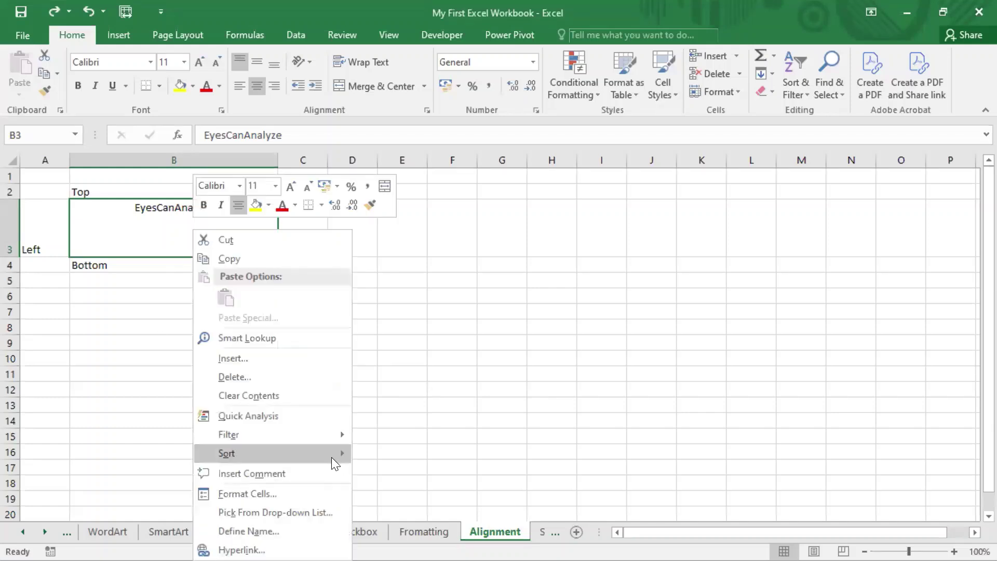
left_click(307, 493)
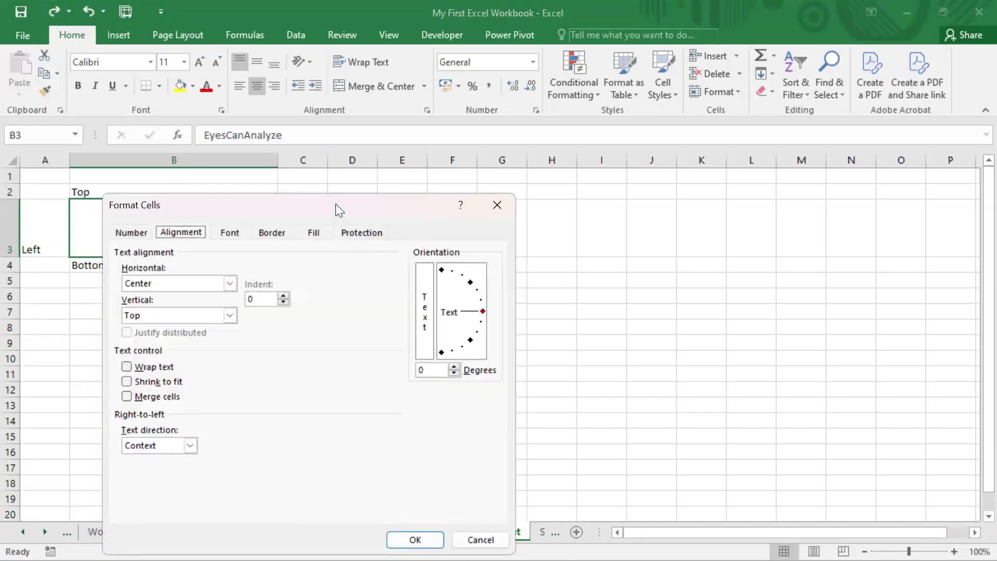
left_click_drag(335, 203, 579, 79)
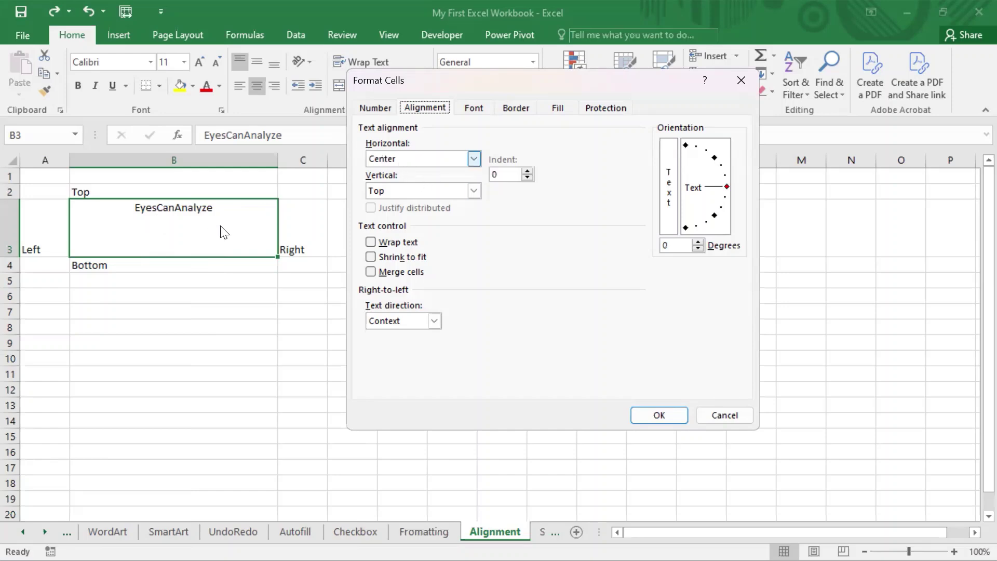
left_click(473, 158)
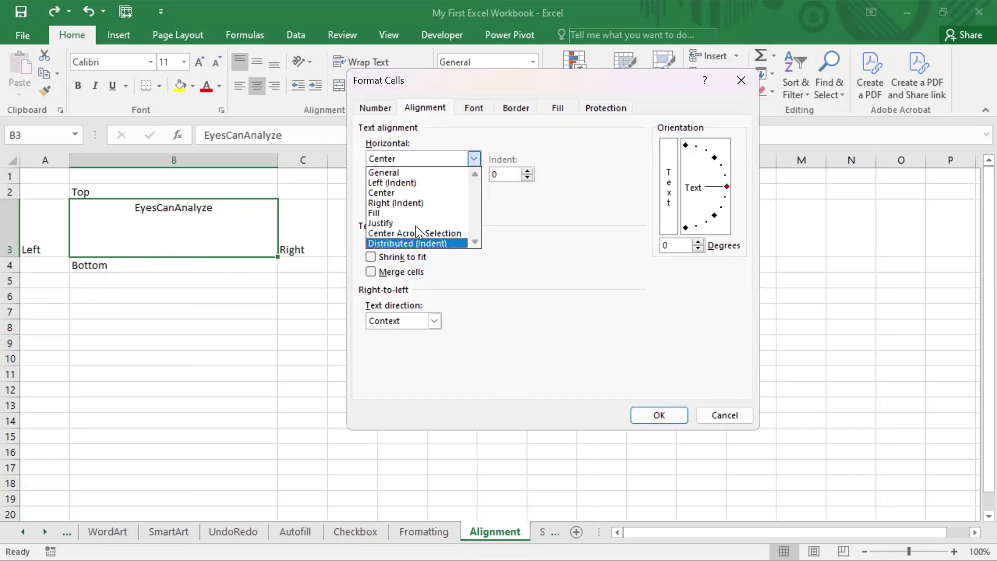
left_click(509, 143)
left_click(414, 190)
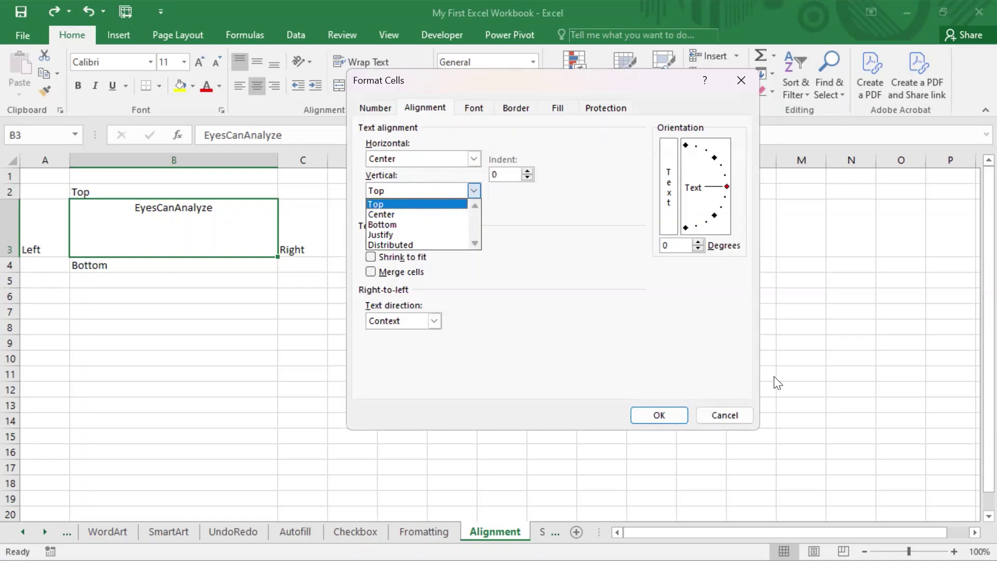
left_click(731, 414)
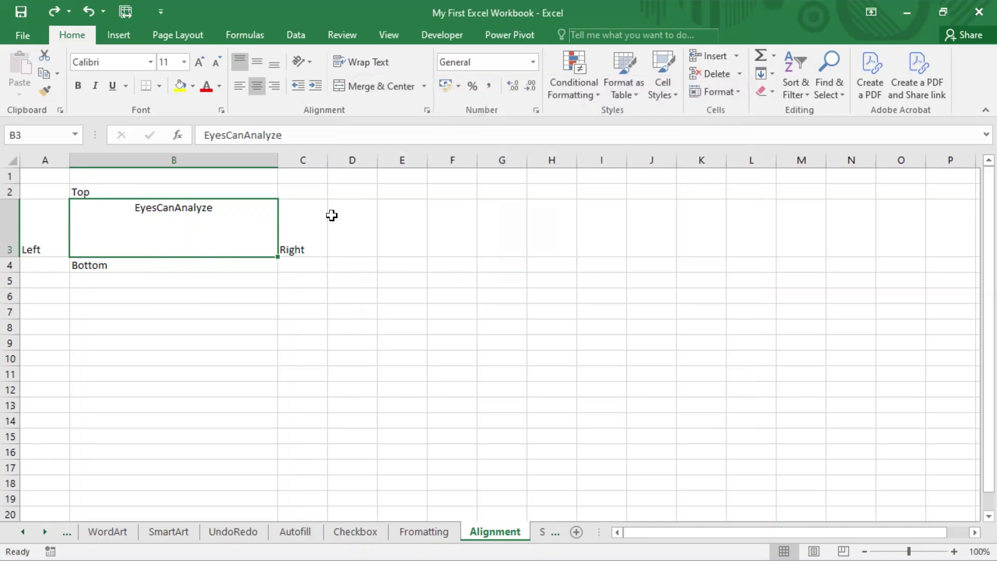
left_click_drag(52, 26, 94, 48)
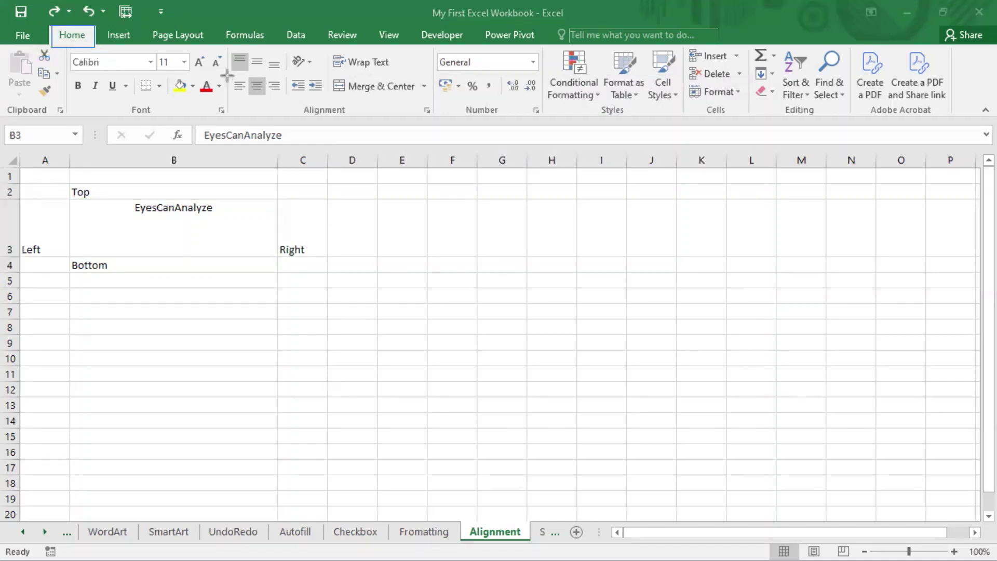
left_click_drag(226, 45, 435, 117)
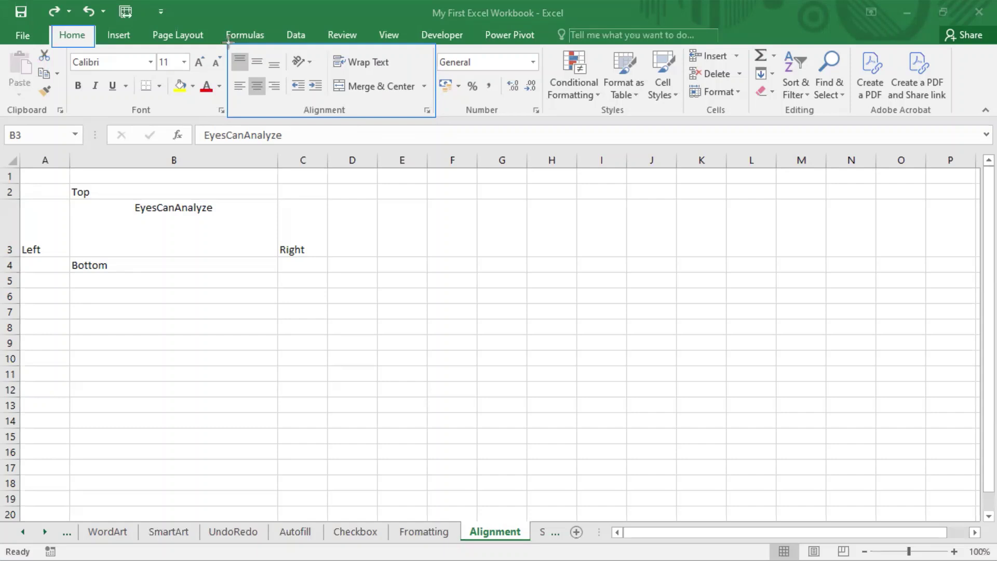
left_click_drag(228, 43, 285, 114)
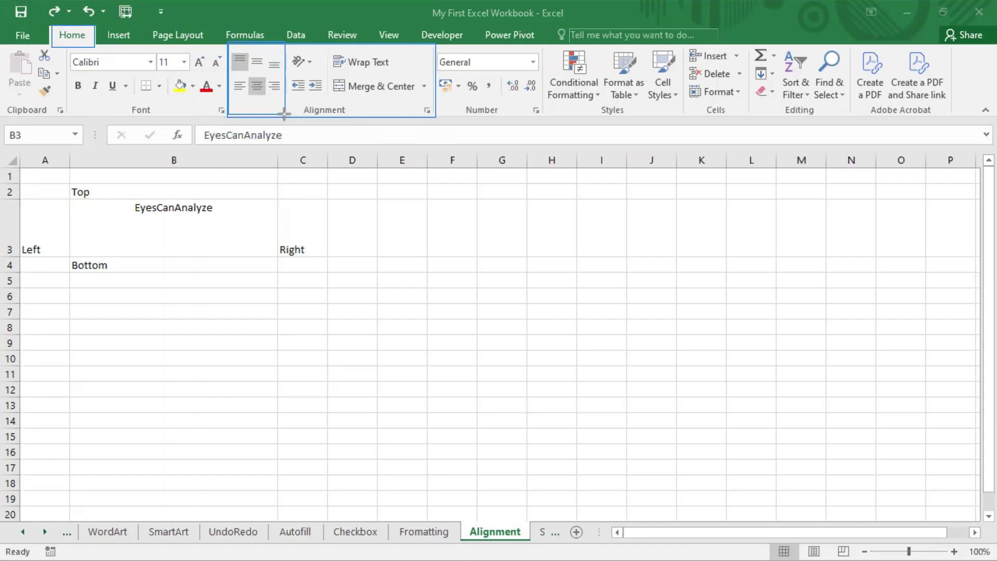
key("Escape")
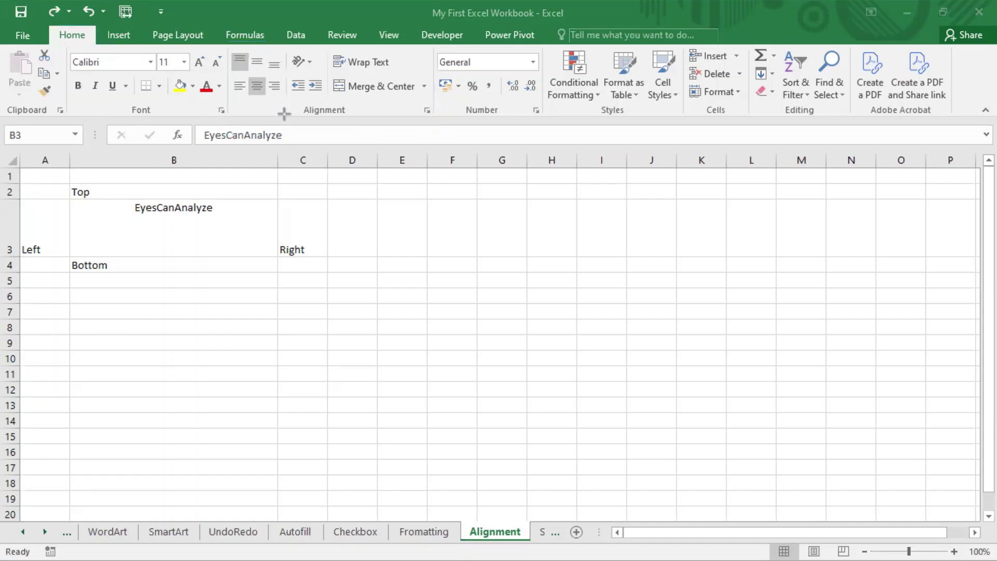
left_click(185, 229)
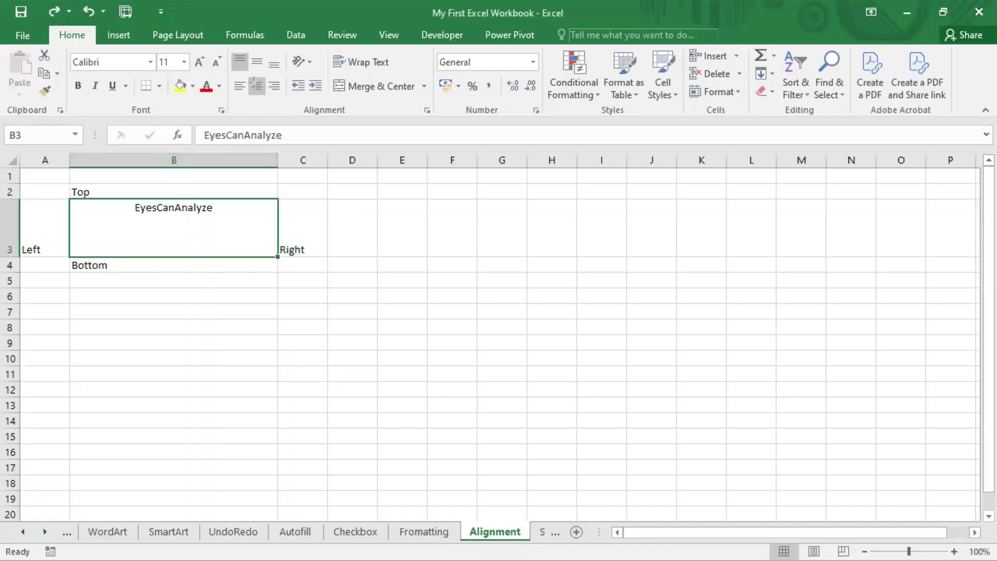
left_click_drag(229, 49, 295, 72)
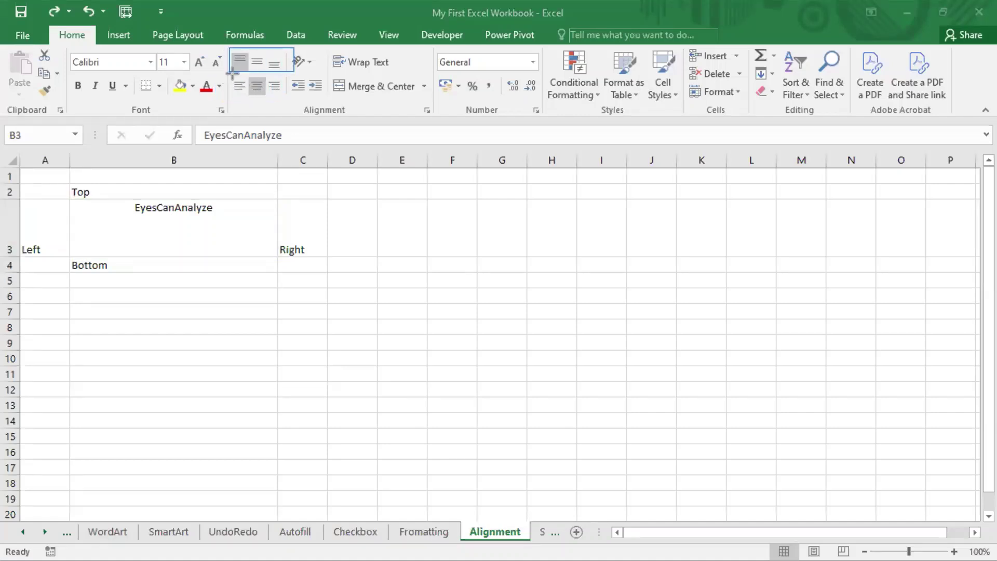
left_click_drag(233, 73, 286, 105)
Switch the vertical alignment of cell B3 between middle, bottom and top, ending with Middle Align.
left_click(258, 59)
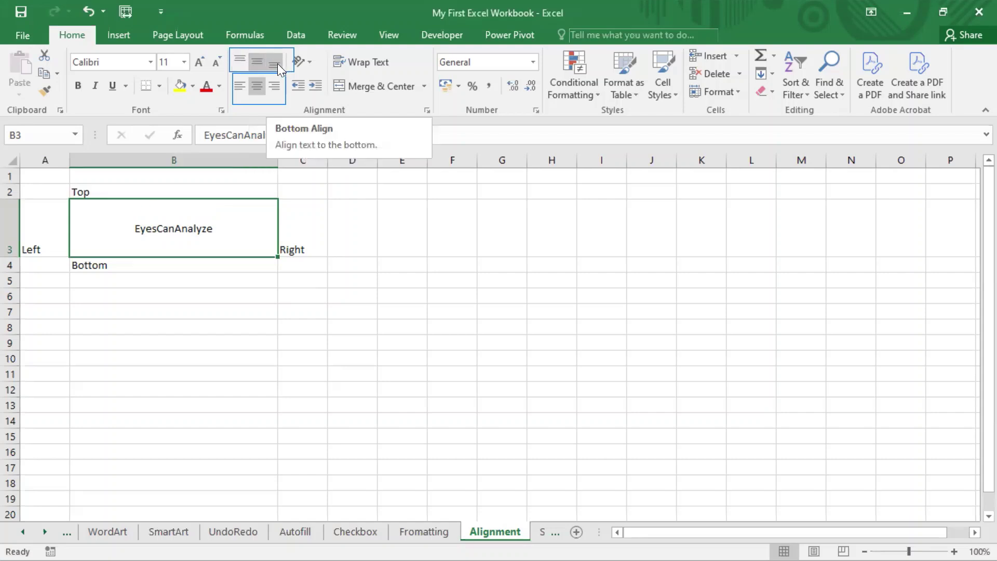
left_click(277, 64)
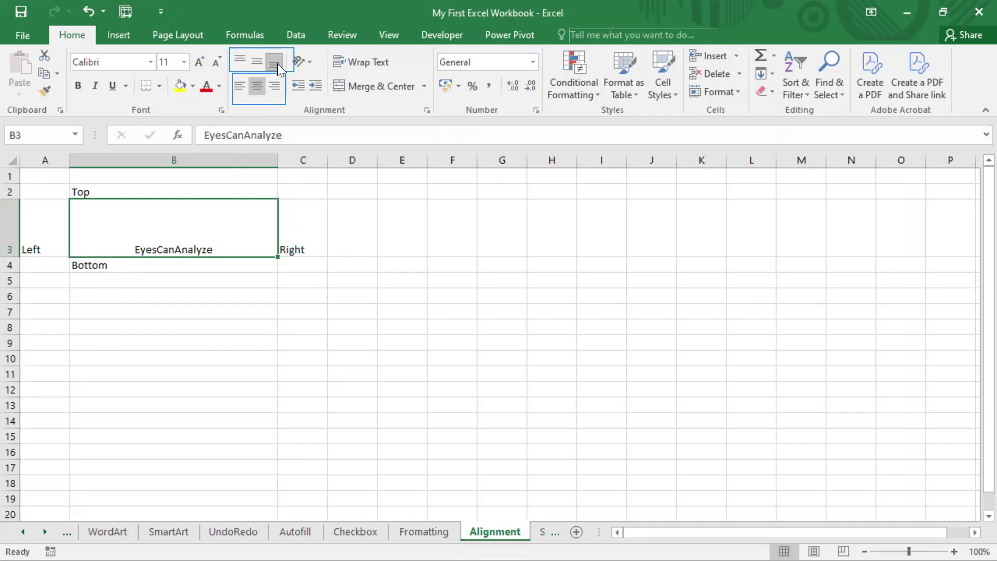
left_click(243, 58)
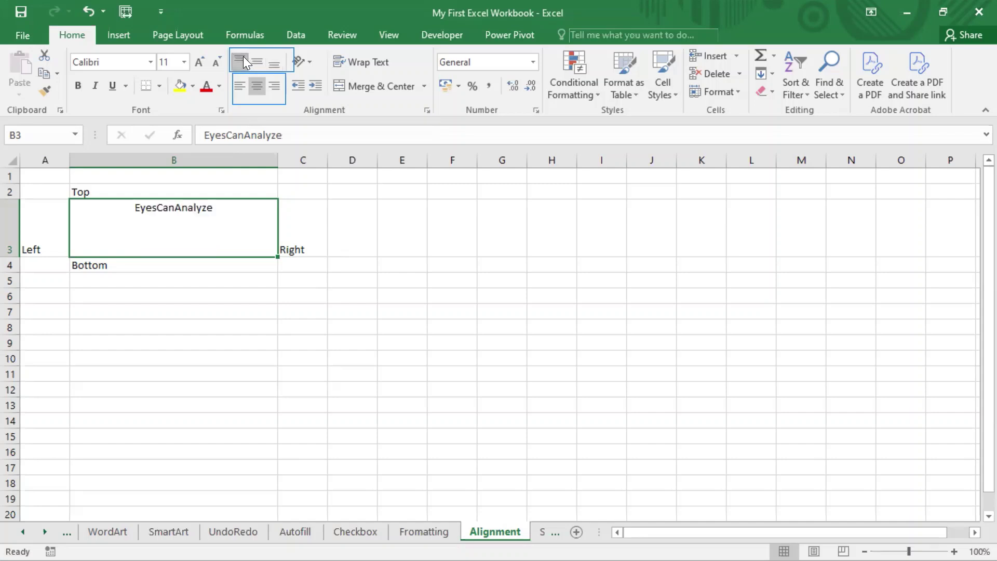
left_click(258, 64)
left_click(273, 66)
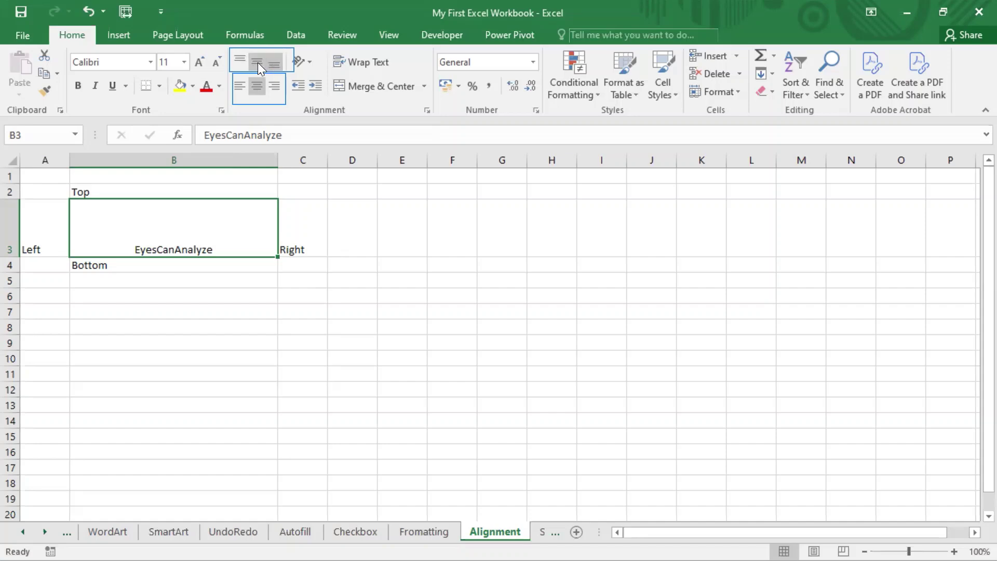
left_click(258, 62)
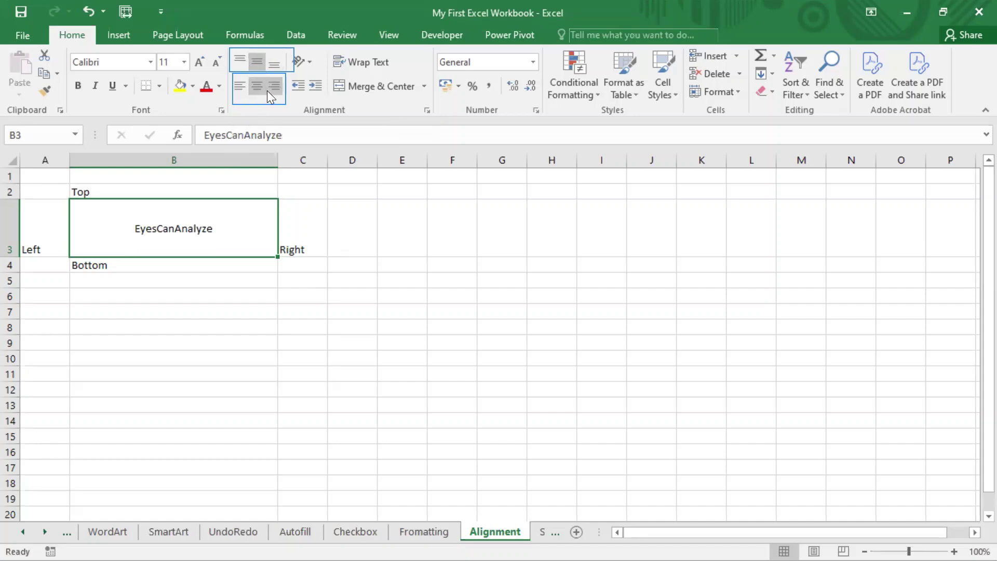
Align the text of cell B3 horizontally to the left, the center and finally the right.
left_click(240, 89)
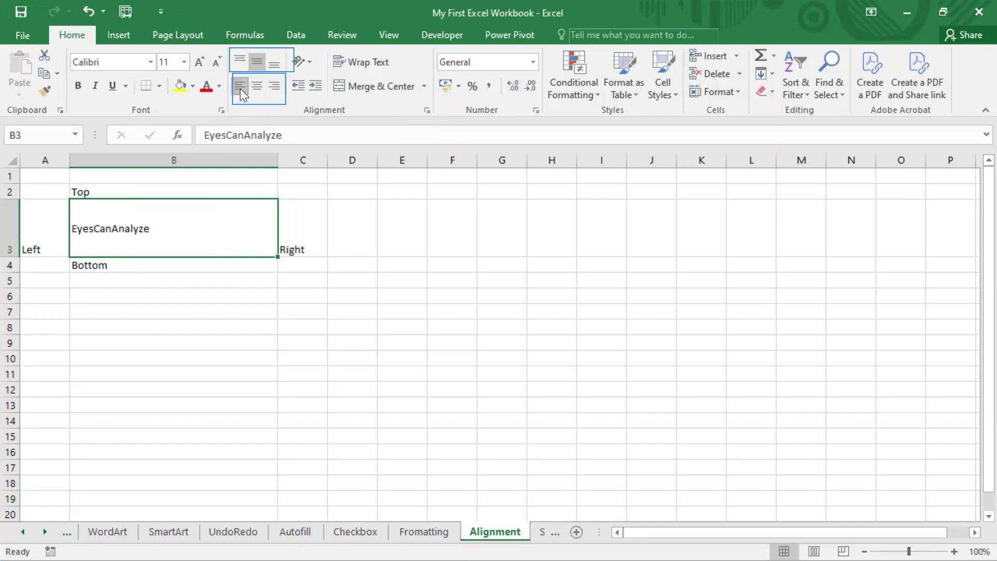
left_click(257, 89)
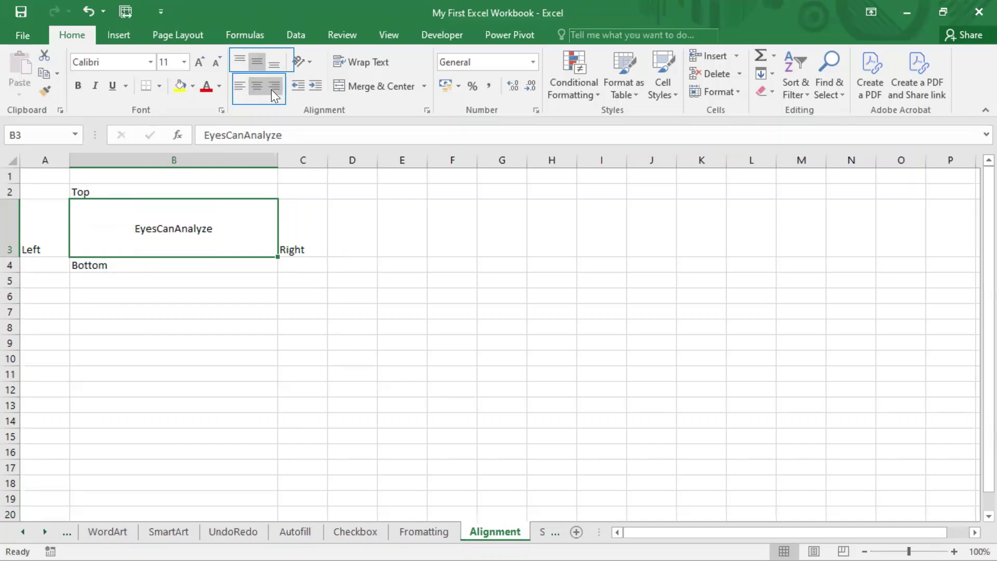
left_click(271, 89)
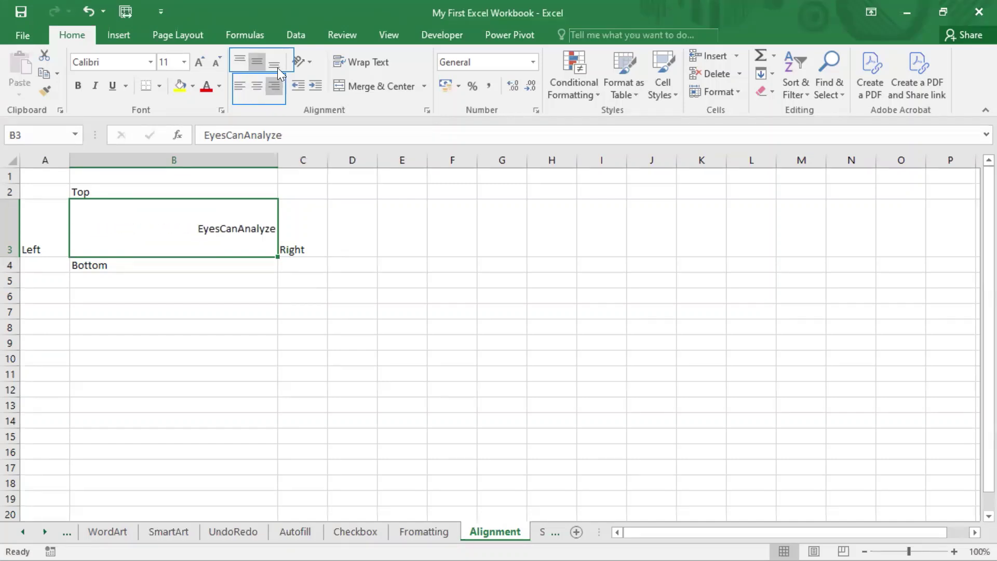
Try bottom alignment of the B3 text in combination with center and left horizontal alignment.
left_click(275, 65)
left_click(258, 87)
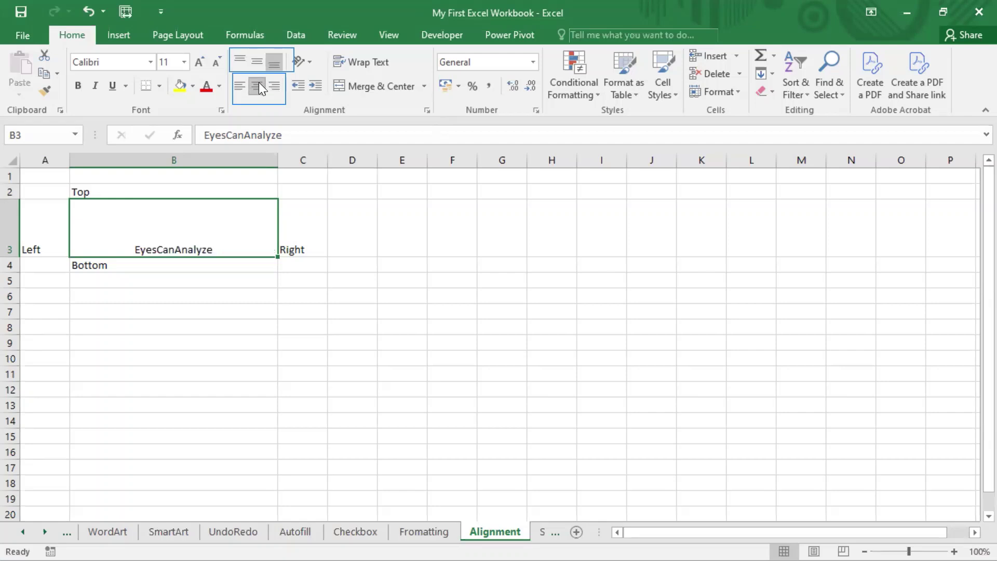
left_click(241, 85)
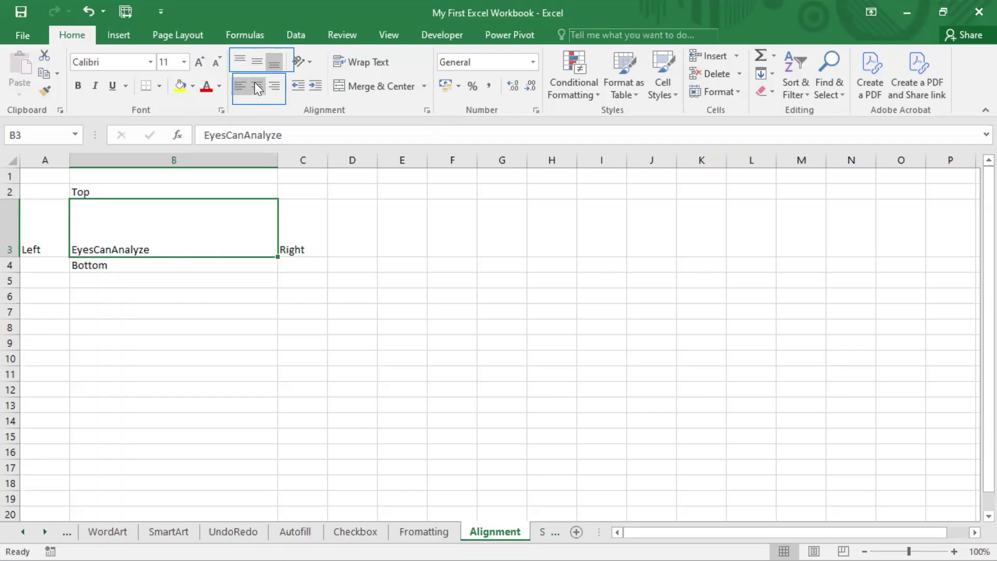
left_click(256, 84)
Set cell B3 to Middle Align and try left horizontal alignment before ending with right alignment.
left_click(257, 65)
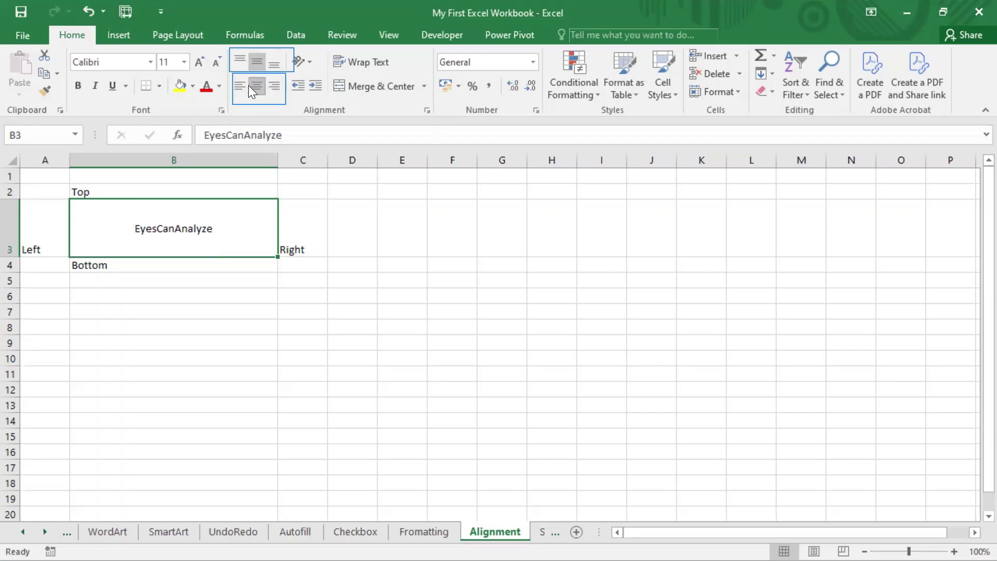
left_click(242, 84)
left_click(273, 86)
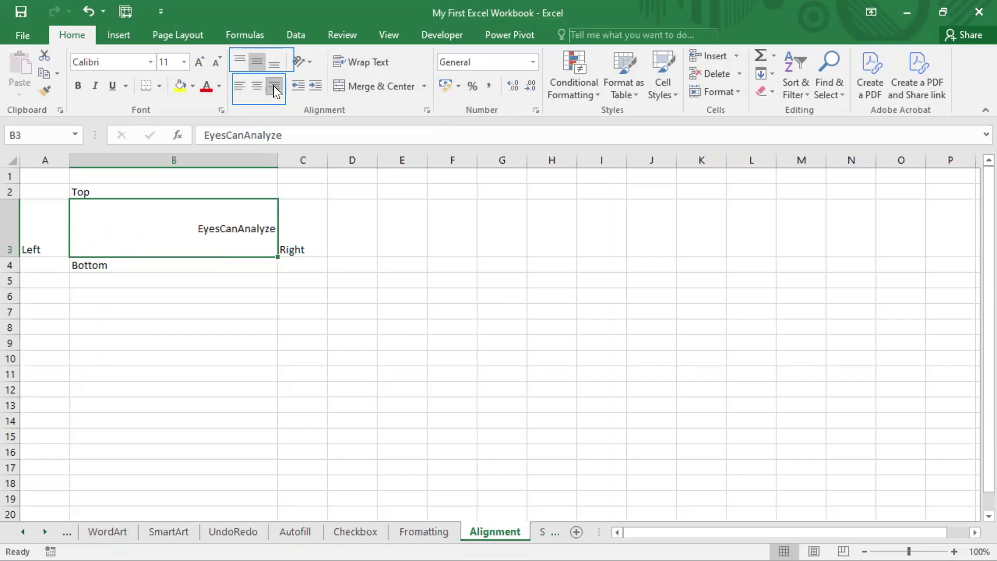
Set cell B3 to Top Align and try left and right horizontal alignment before ending with center alignment.
left_click(234, 58)
left_click(238, 87)
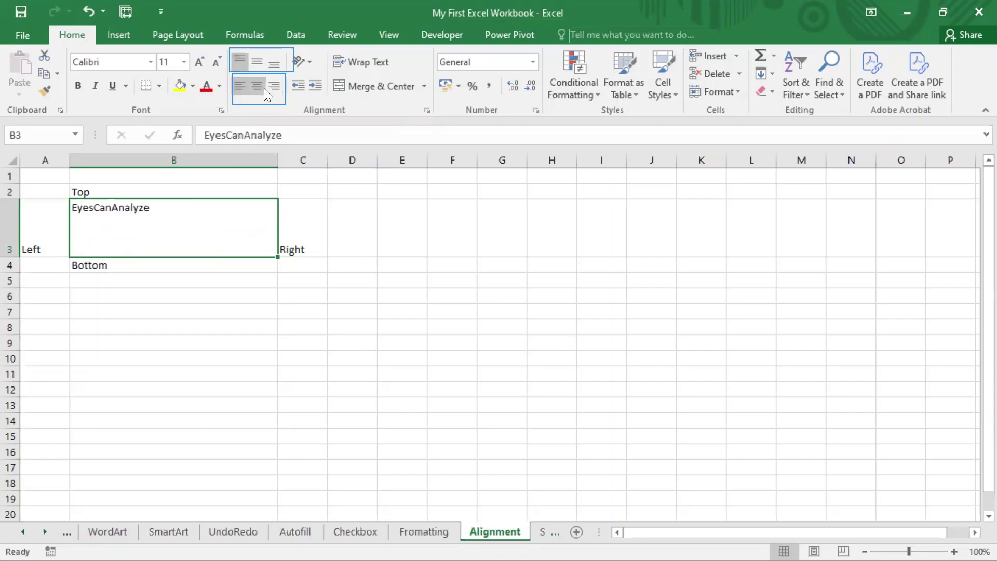
left_click(274, 90)
left_click(251, 86)
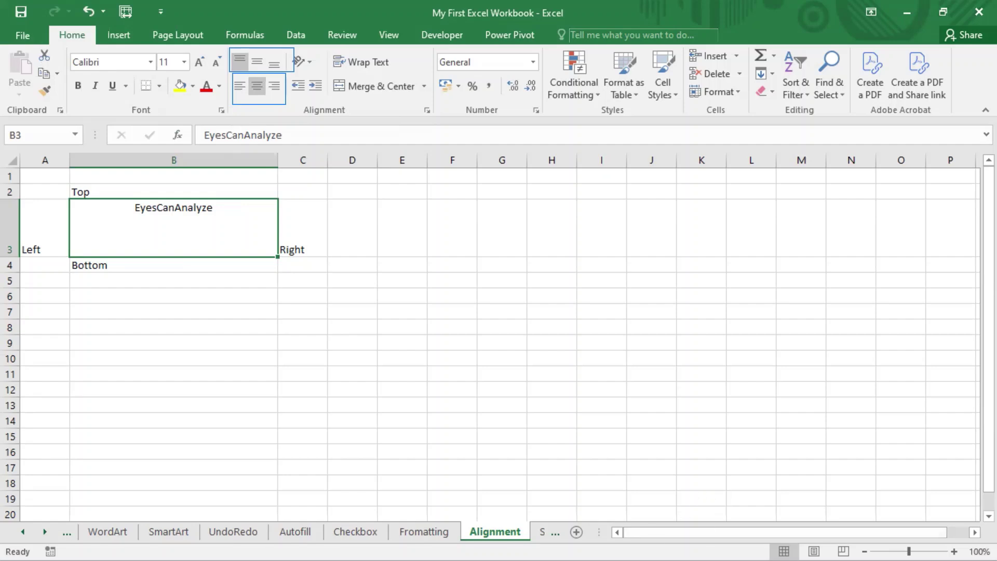
Bring up the On-Screen Keyboard over the worksheet and reselect cell B3.
key("super")
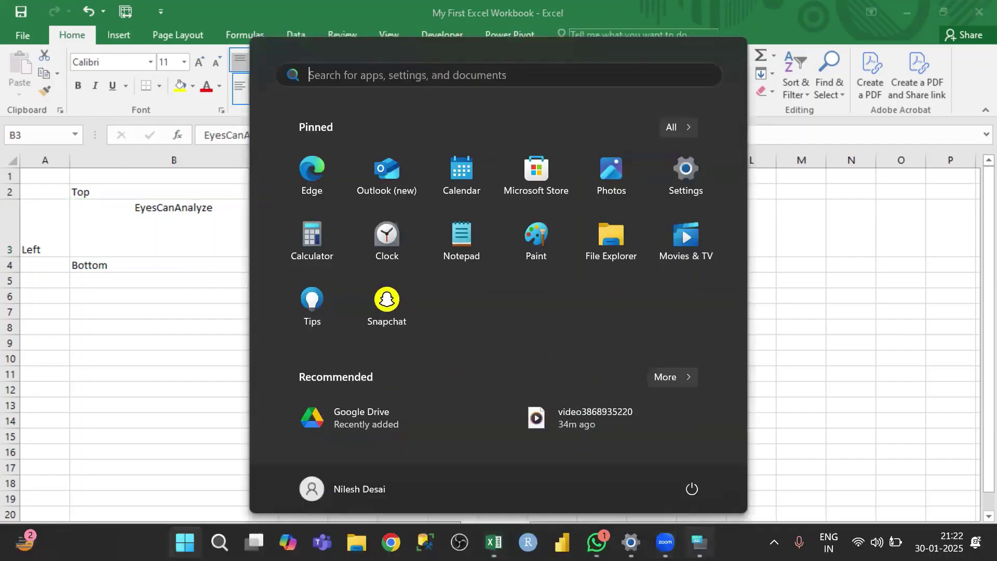
left_click(700, 542)
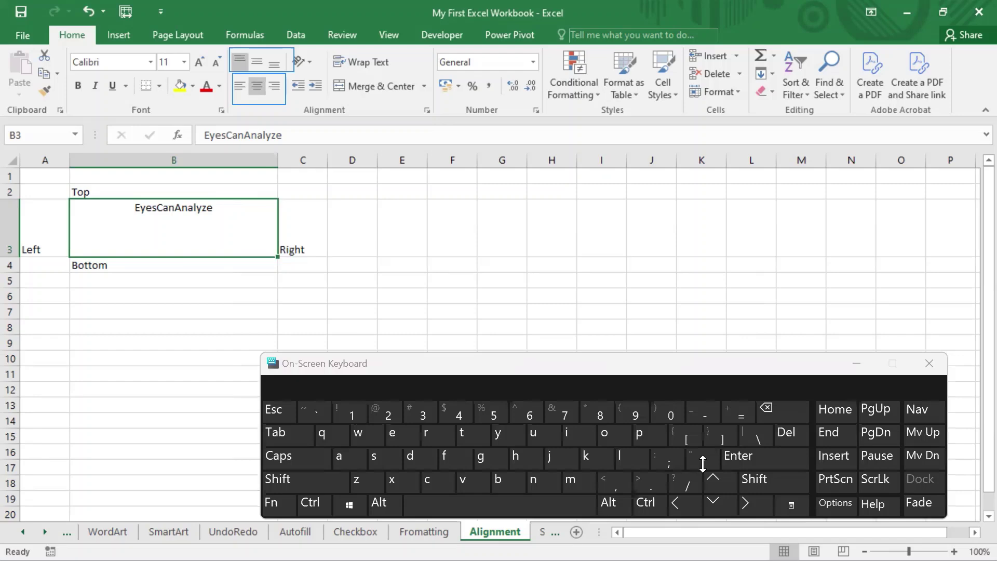
left_click(234, 327)
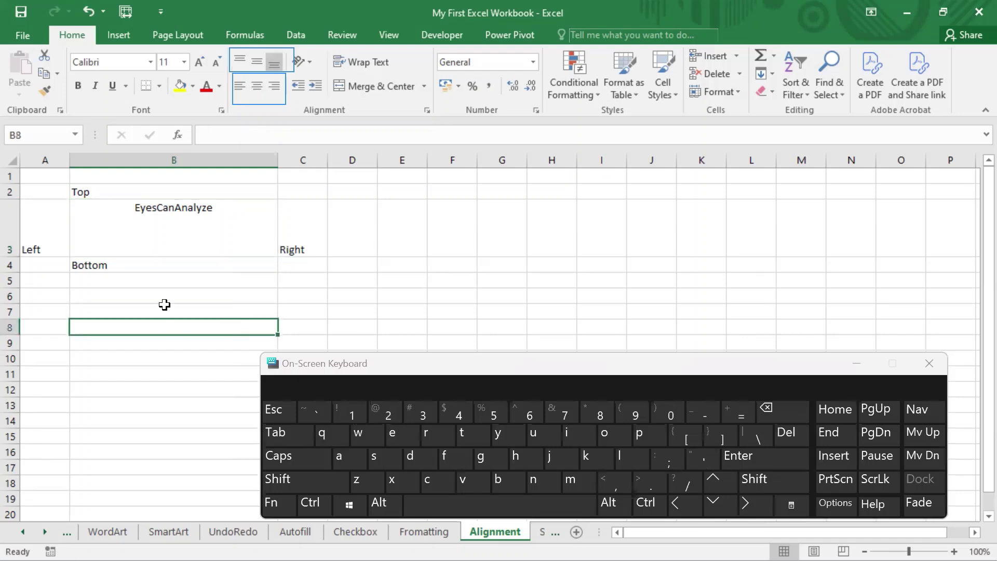
left_click(175, 248)
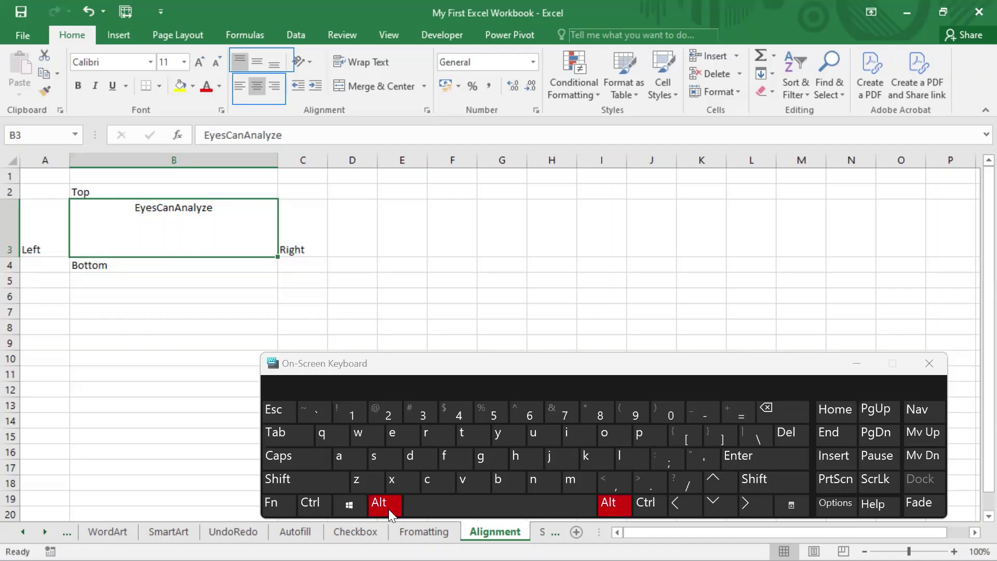
Align the text of cell B3 horizontally to the right, entering the command through the On-Screen Keyboard.
left_click(519, 460)
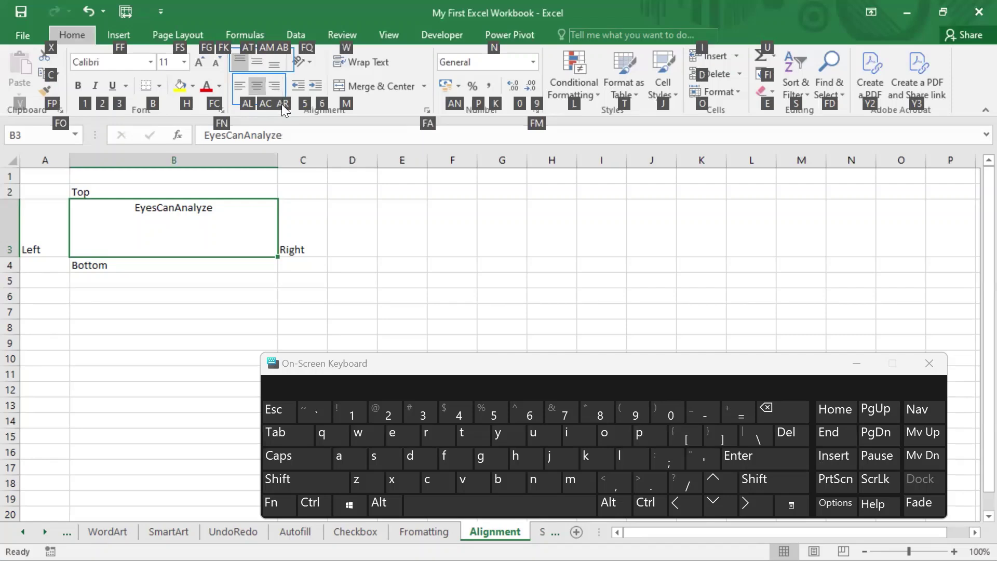
left_click(347, 460)
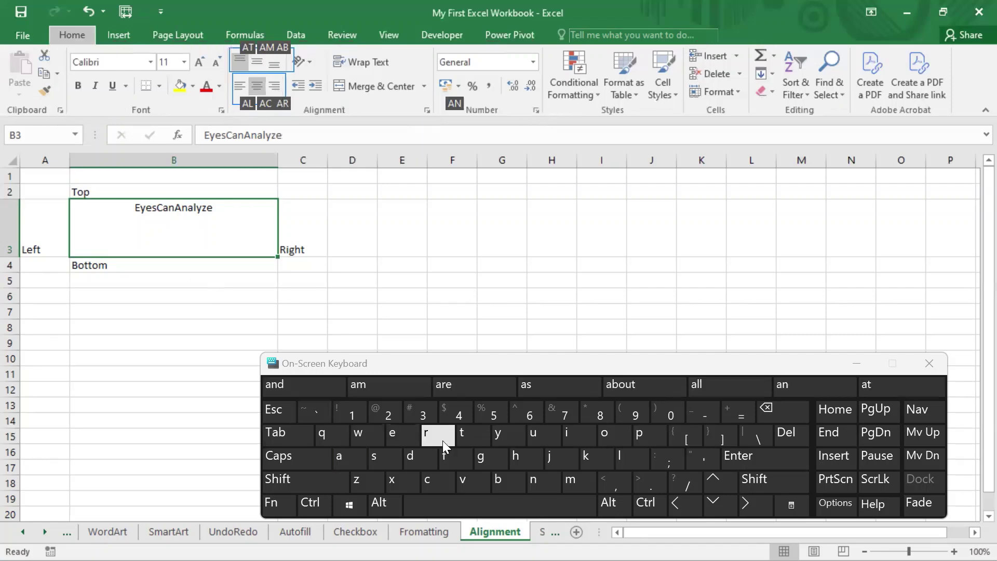
left_click(435, 437)
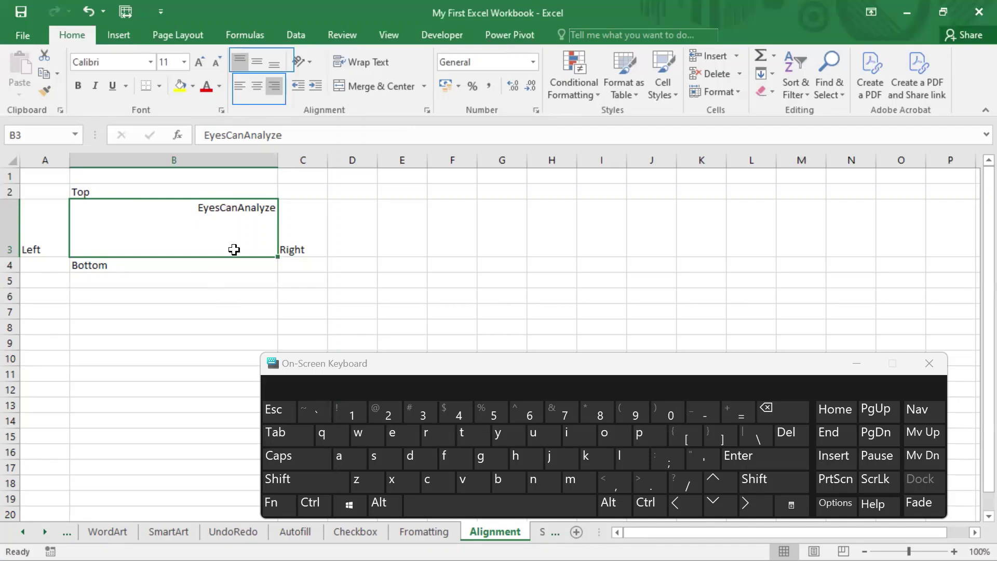
Set the vertical alignment of cell B3 to Bottom Align through the On-Screen Keyboard.
left_click(379, 503)
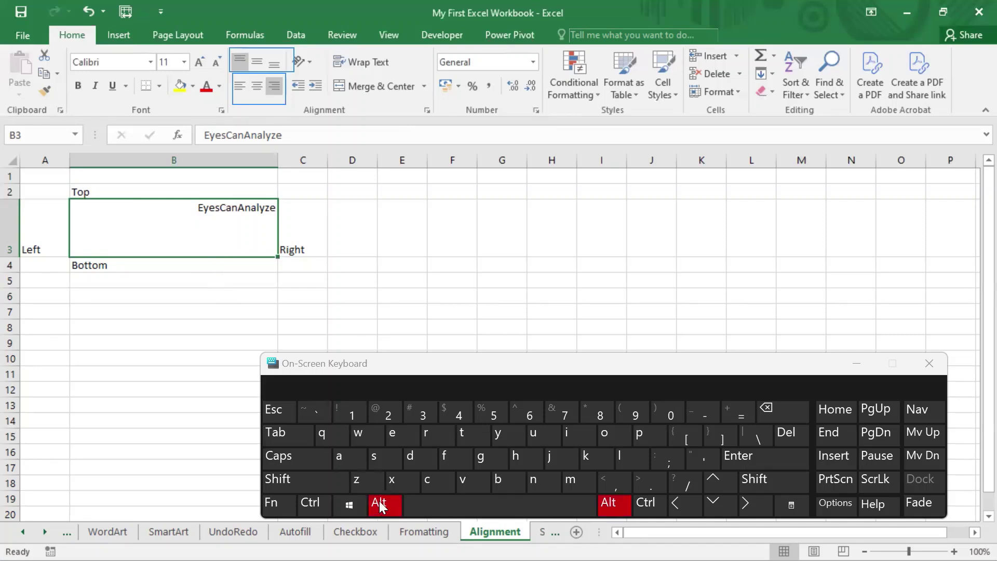
left_click(517, 455)
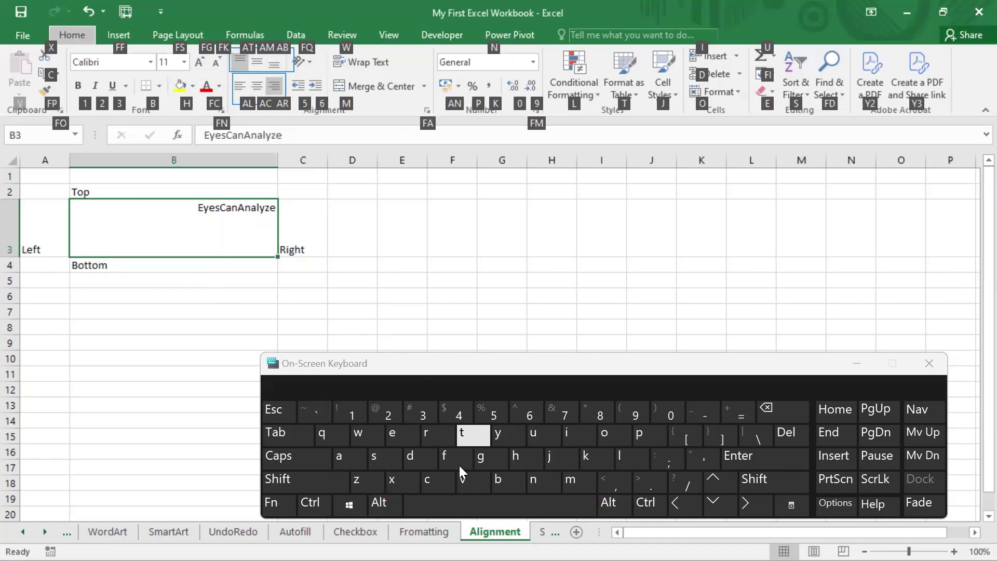
left_click(336, 460)
left_click(496, 482)
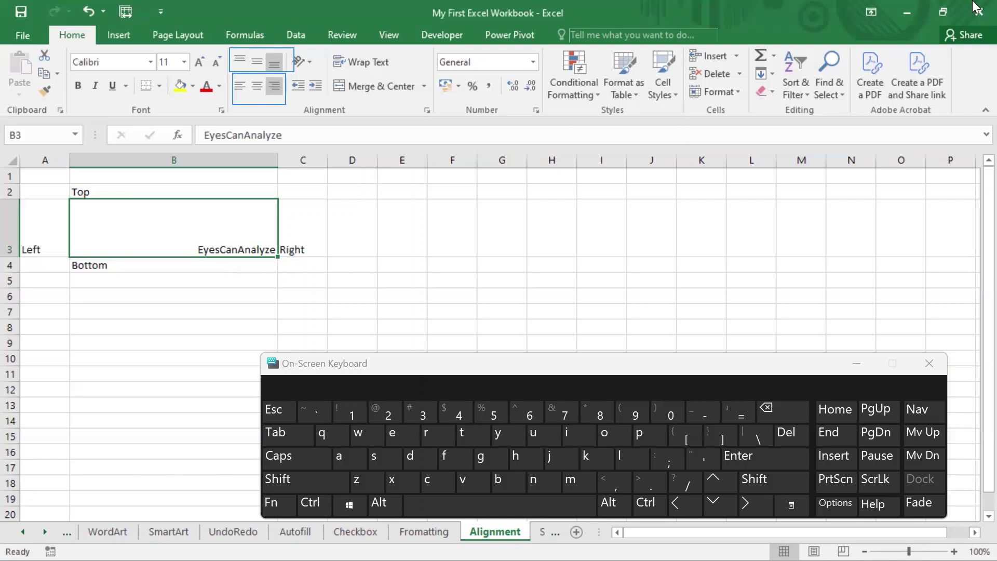
Center the bottom-aligned text of cell B3 horizontally.
key("alt")
key("h")
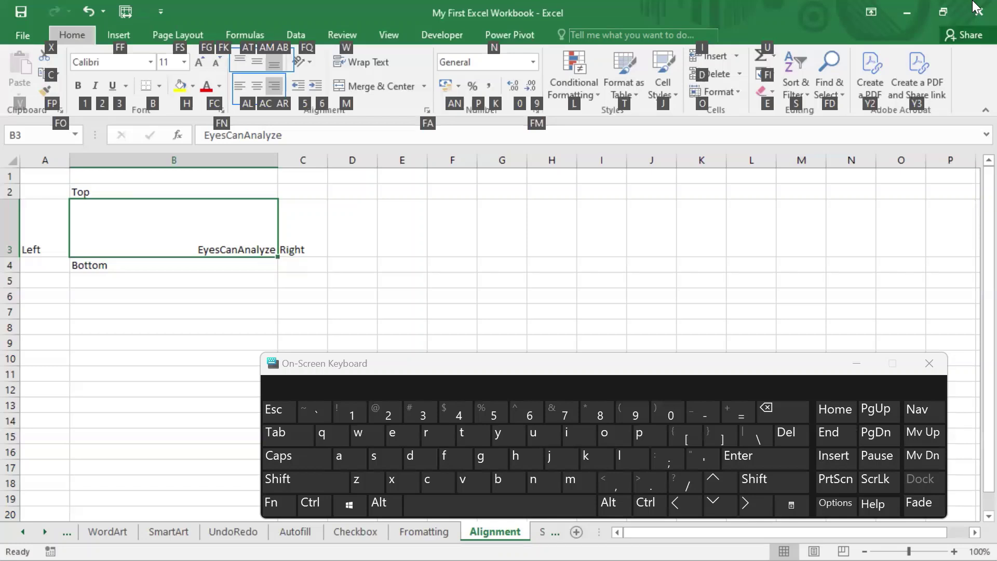
key("a")
key("c")
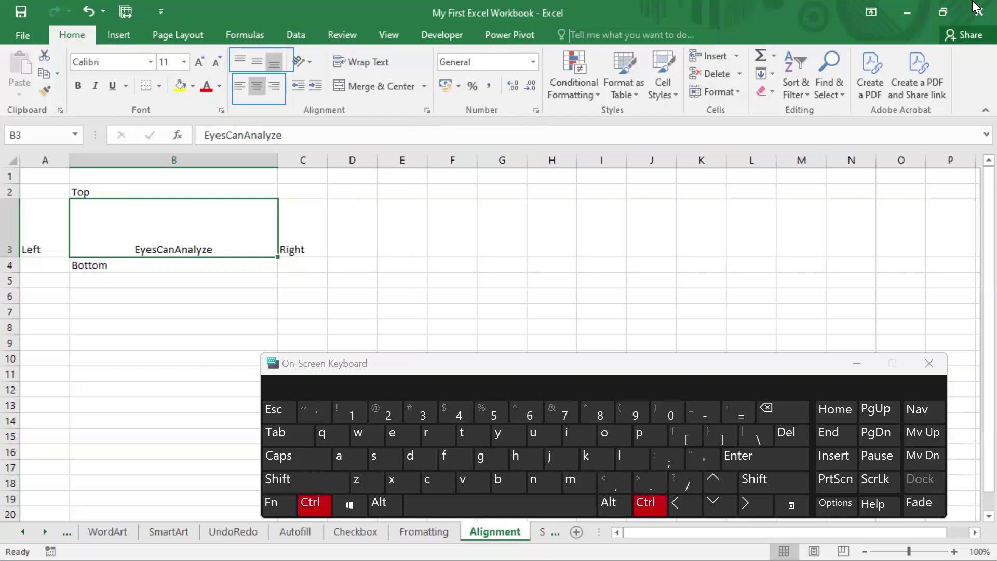
Try bold and italic formatting on the text of cell B3 and remove both again.
key("ctrl+b")
key("ctrl+i")
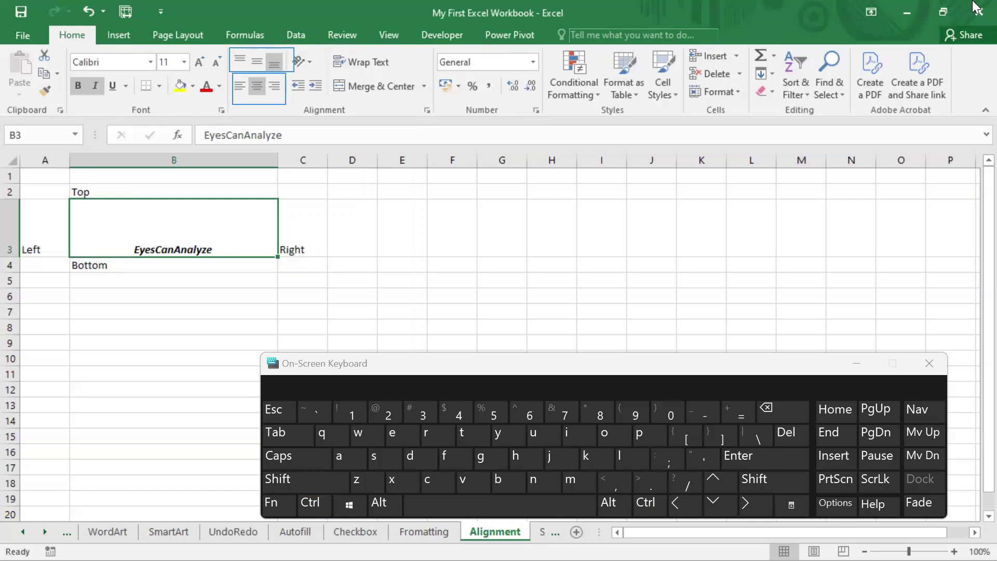
key("ctrl+b")
key("ctrl+i")
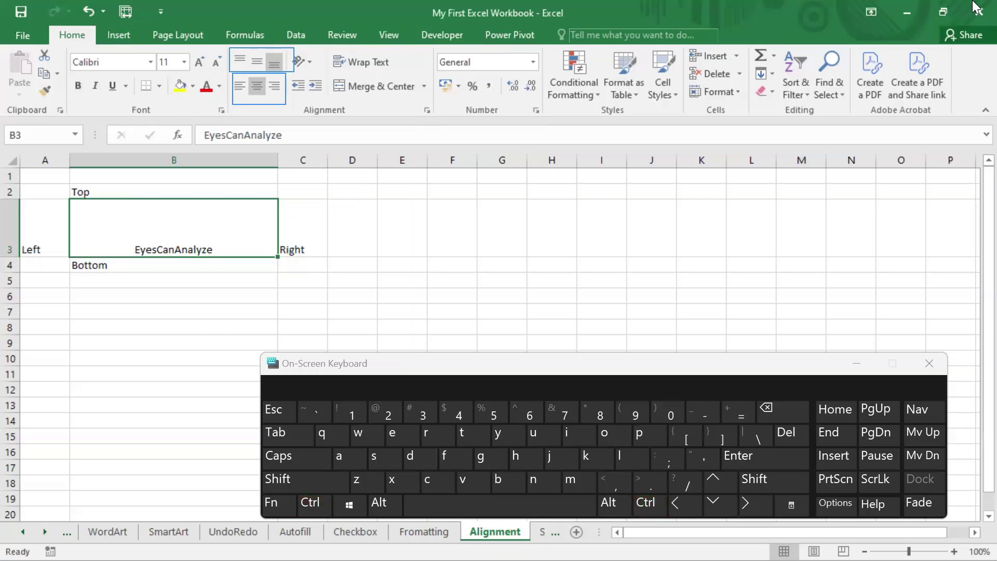
key("alt")
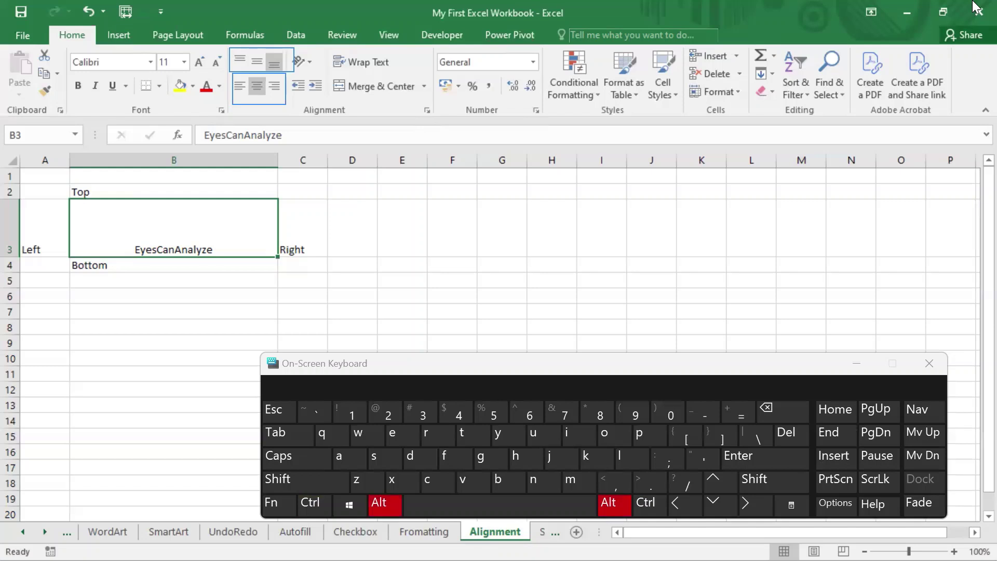
type("v")
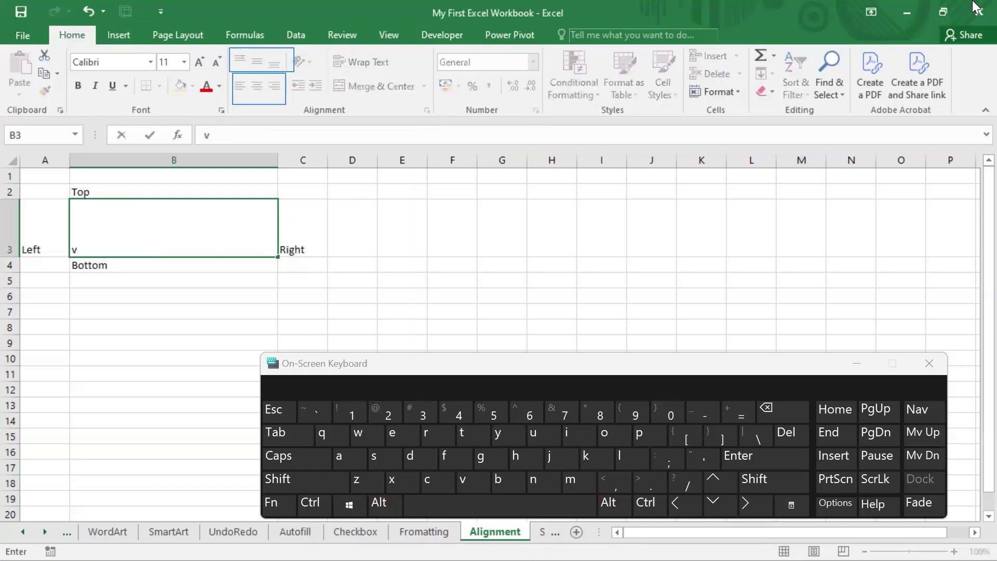
key("Escape")
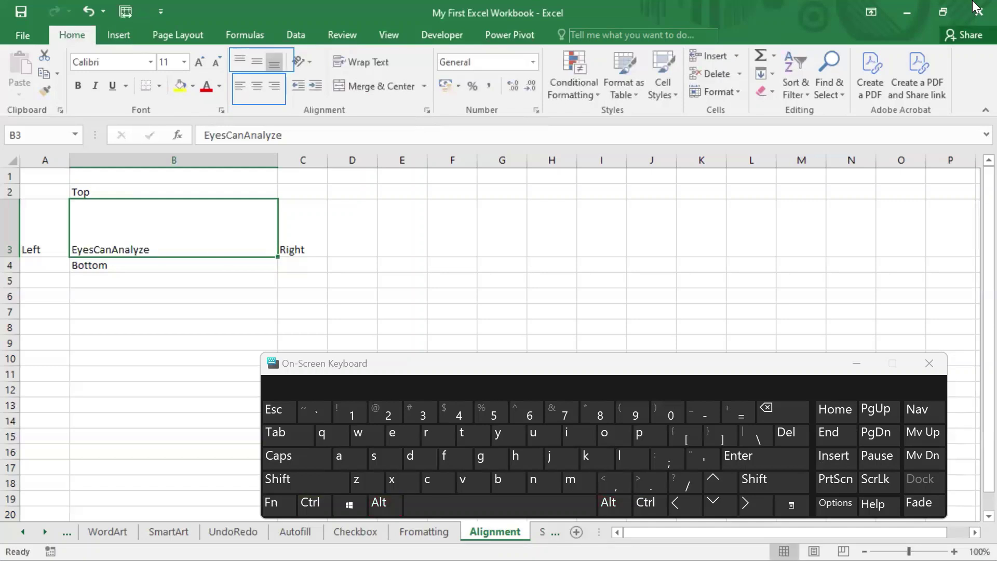
Set the vertical alignment of cell B3 to Middle Align.
key("alt")
key("h")
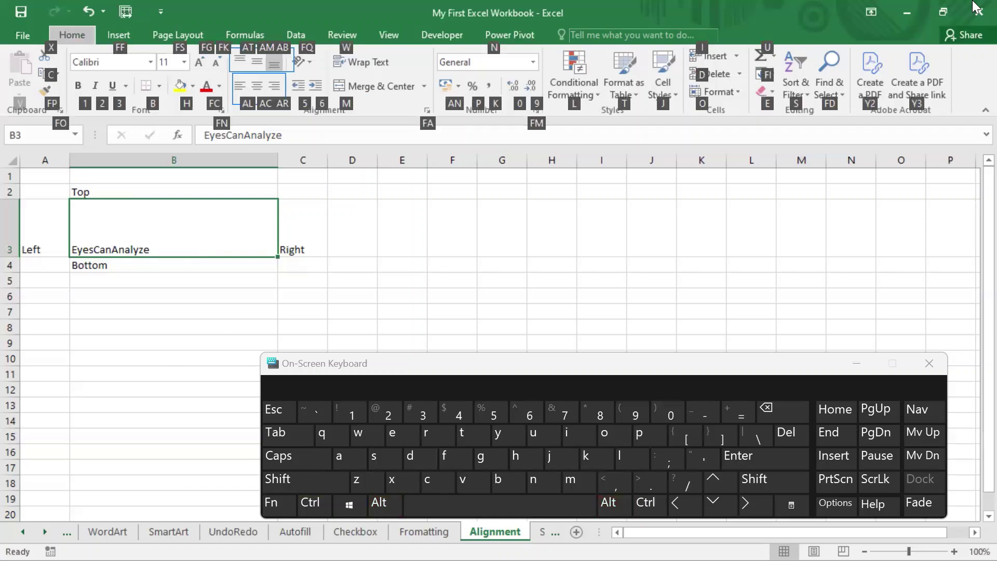
key("a")
key("m")
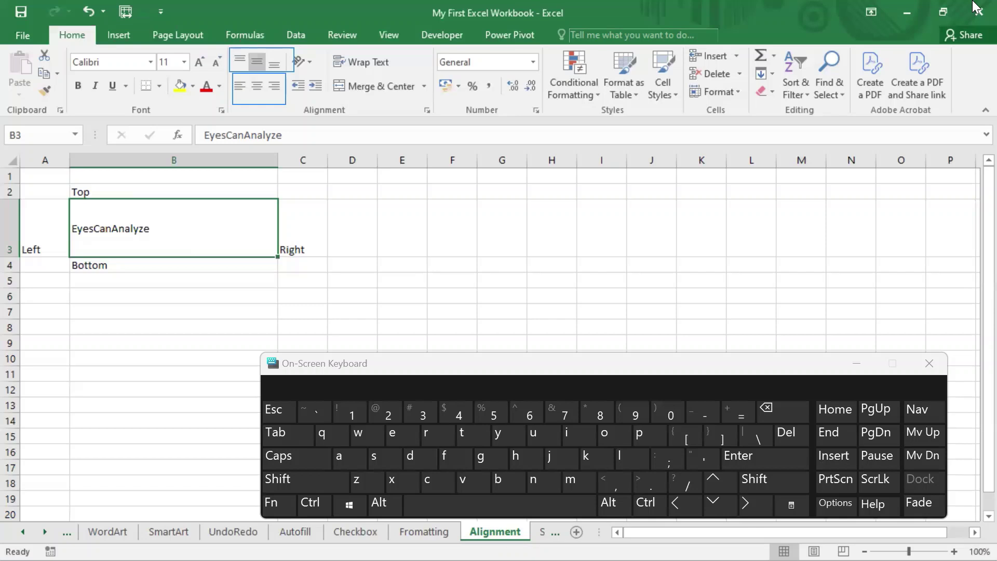
Center the text of cell B3 horizontally within its middle-aligned cell.
key("alt+h")
key("a")
key("c")
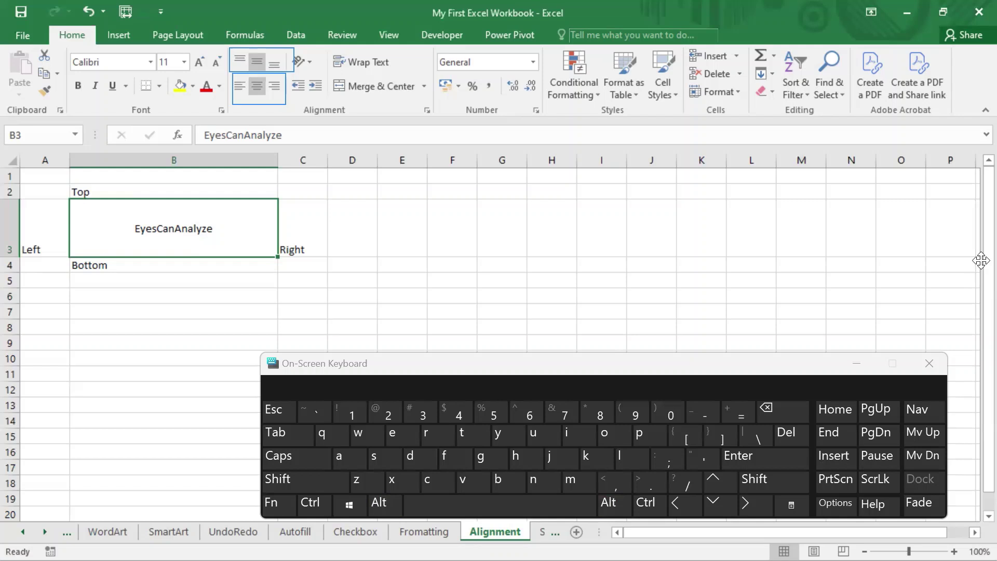
left_click(651, 352)
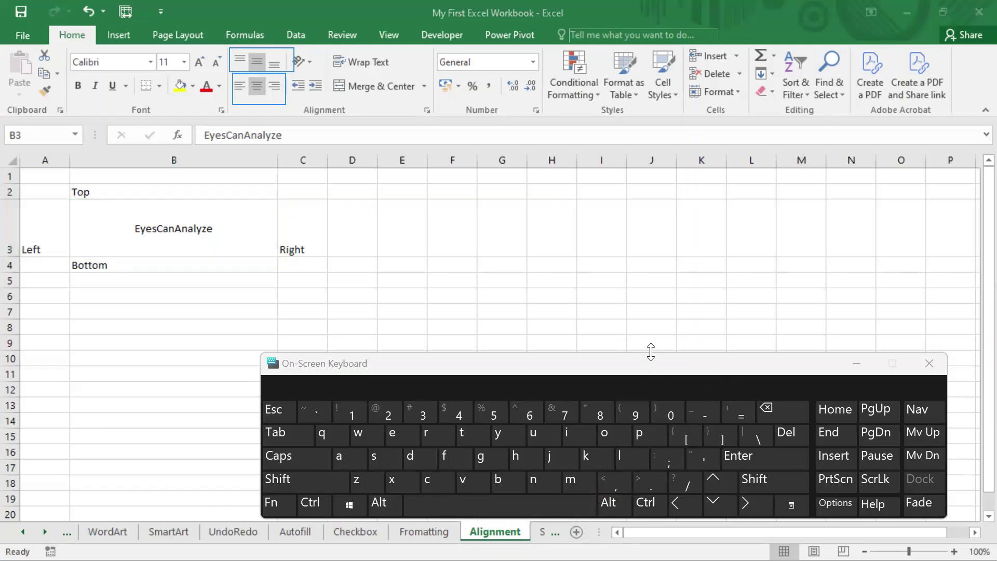